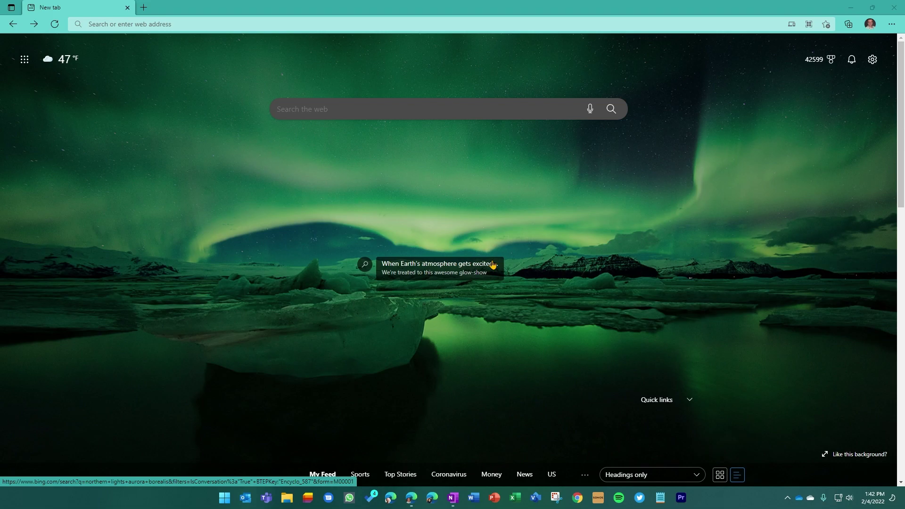
- Go to lists.live.com in Edge to load the Microsoft Lists home page
click(122, 25)
text(lists)
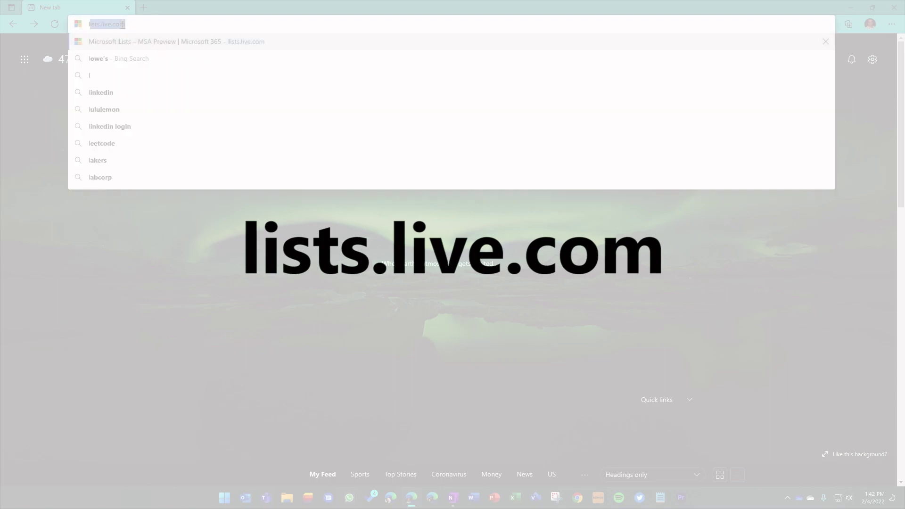
text(.live.com)
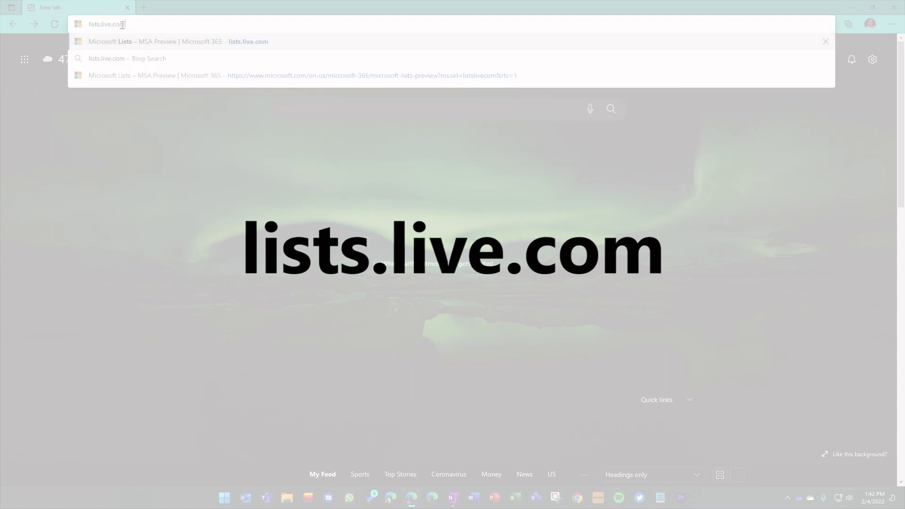
key(Return)
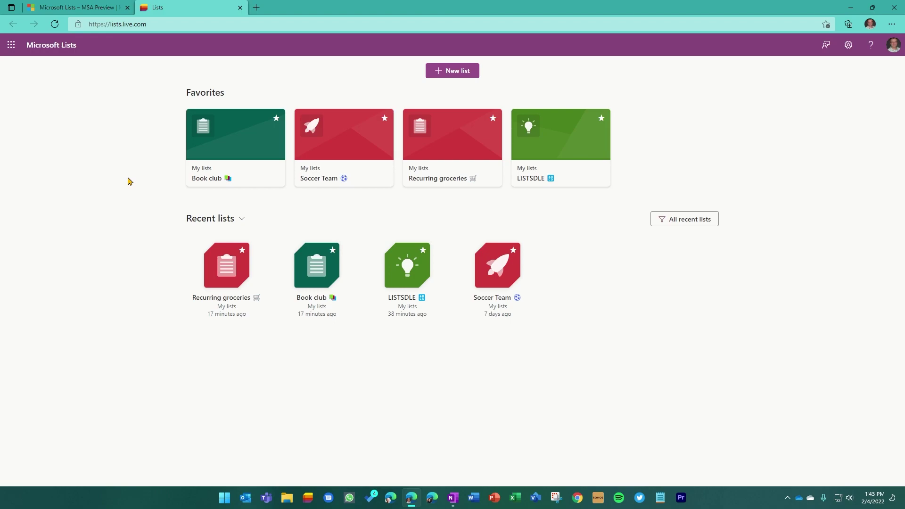
click(84, 7)
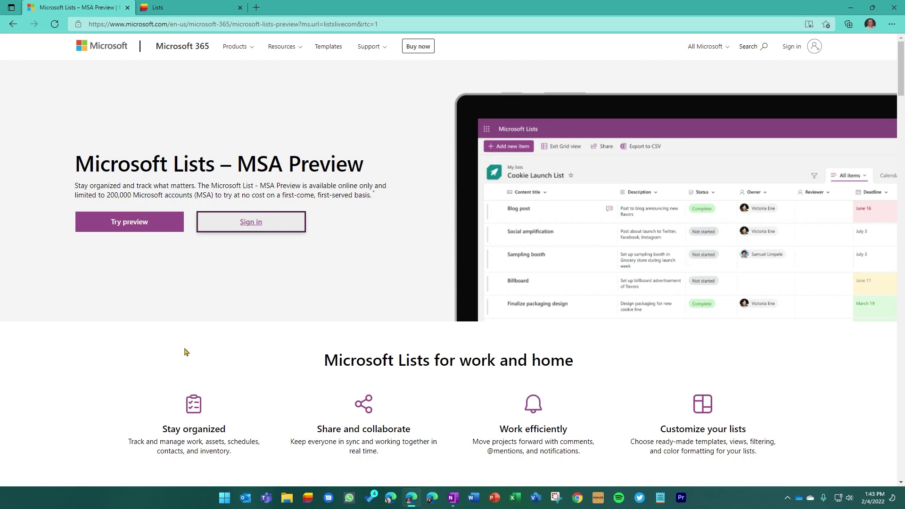
scroll(422, 271, down, 9)
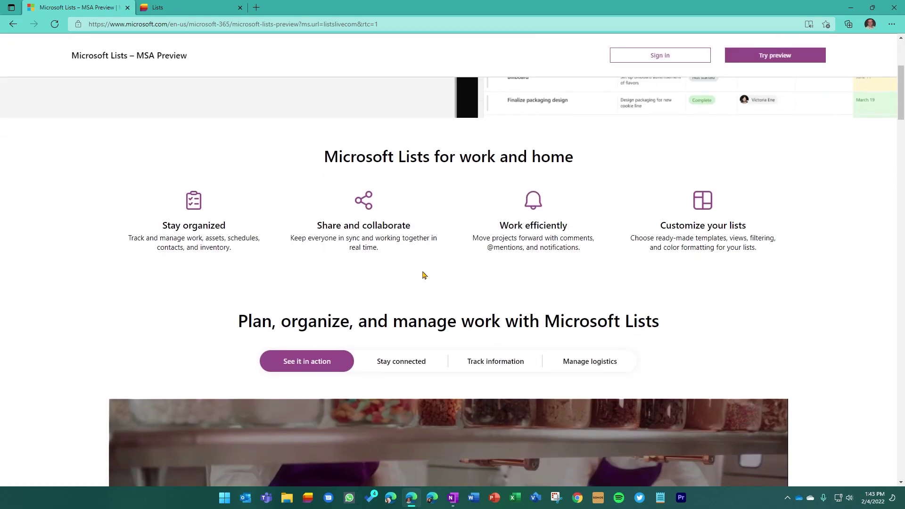
scroll(422, 271, down, 10)
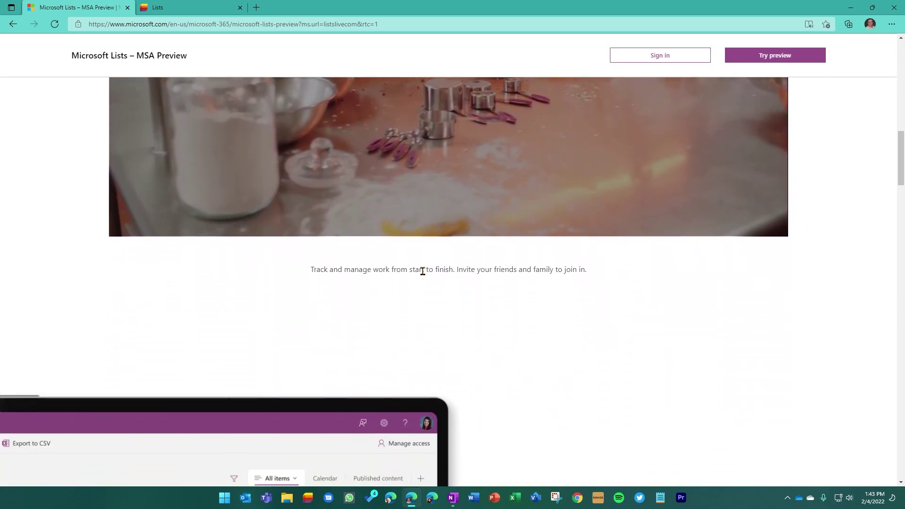
scroll(423, 275, down, 6)
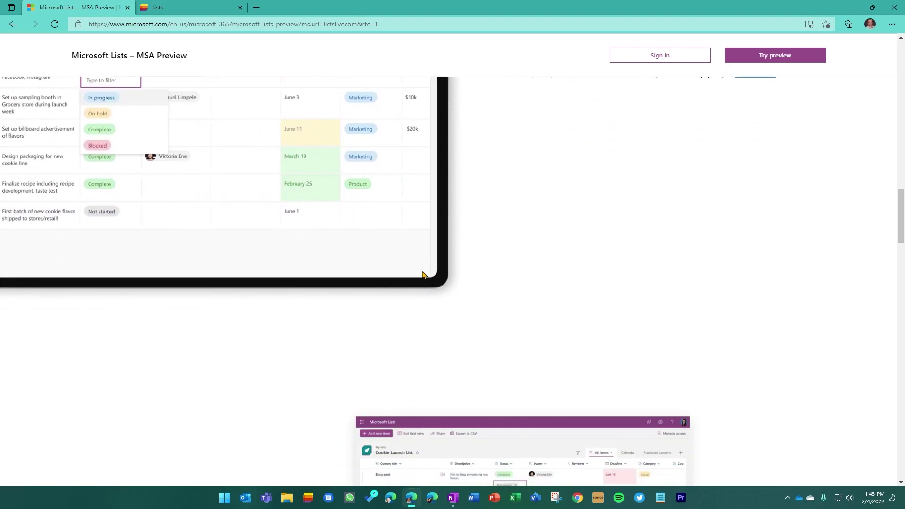
scroll(263, 322, down, 10)
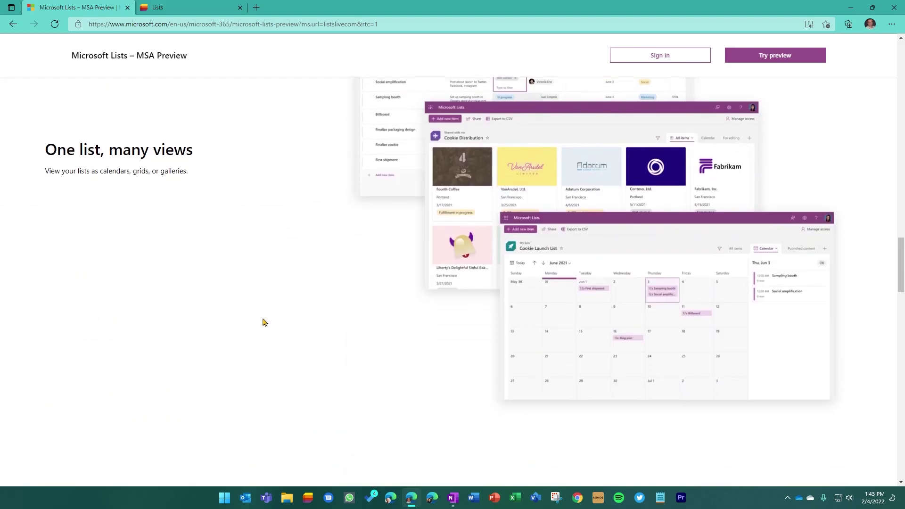
scroll(262, 321, down, 6)
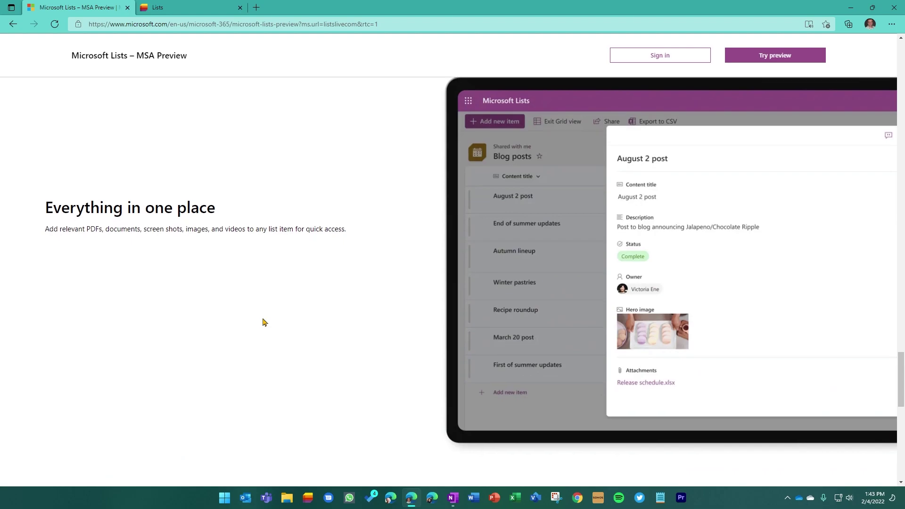
scroll(263, 321, down, 10)
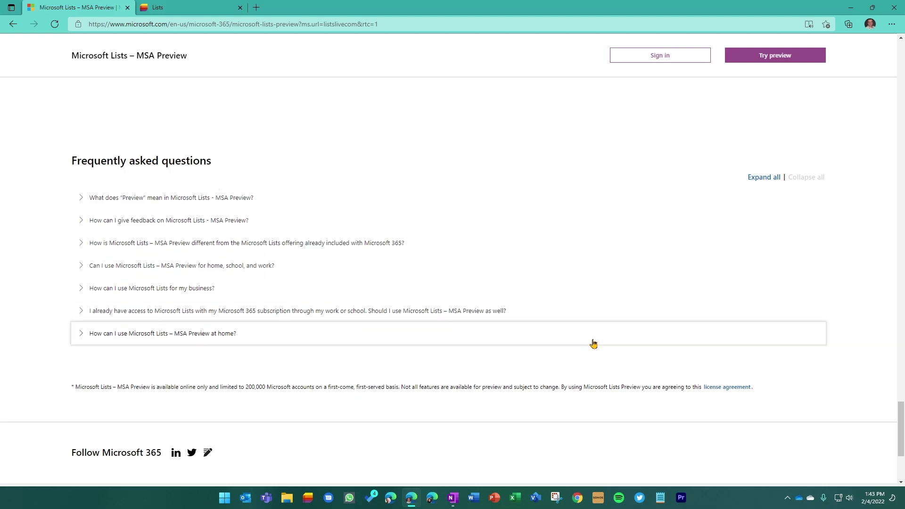
scroll(668, 369, up, 6)
scroll(668, 369, up, 20)
scroll(668, 369, up, 4)
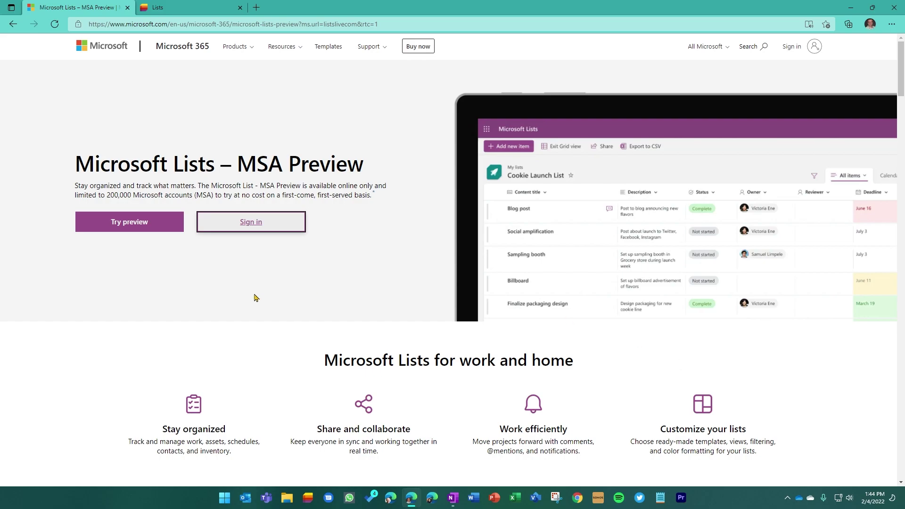
click(181, 9)
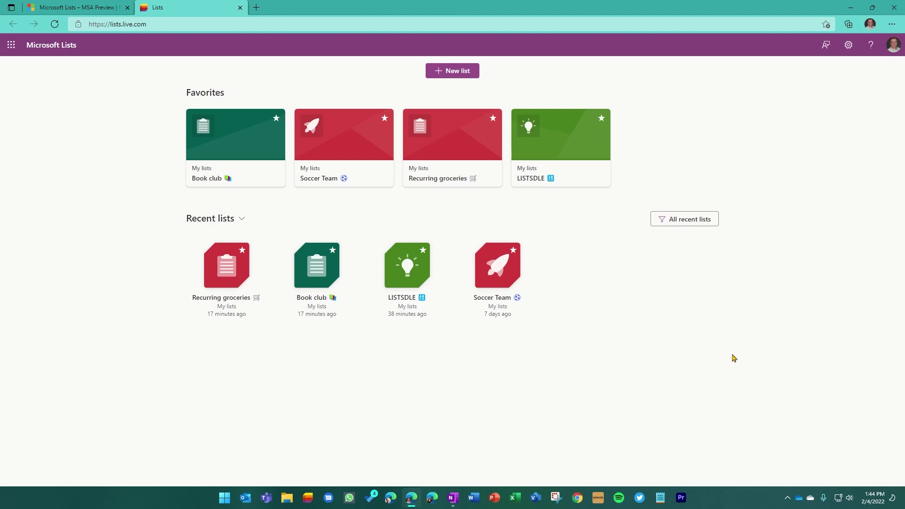
click(460, 76)
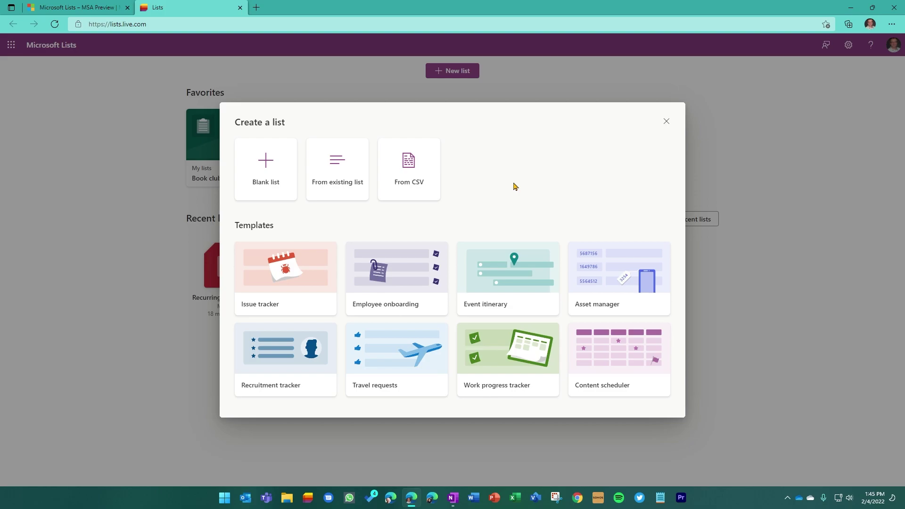
click(666, 122)
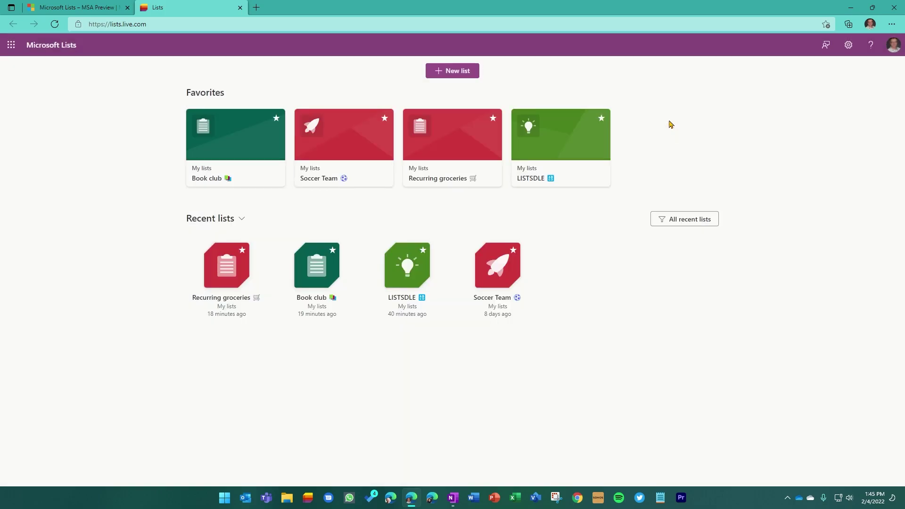
- Open the Book club list and scroll through its books, covers, meeting dates and genres
click(241, 173)
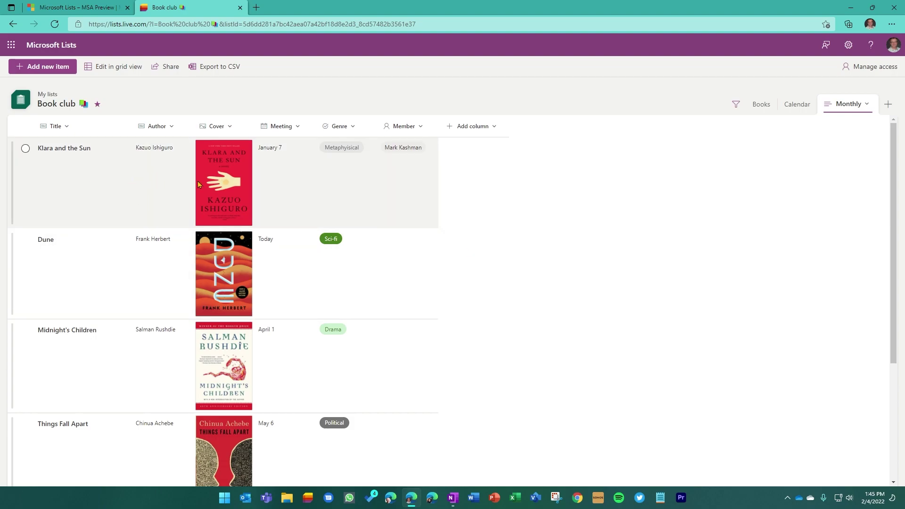
scroll(429, 266, down, 4)
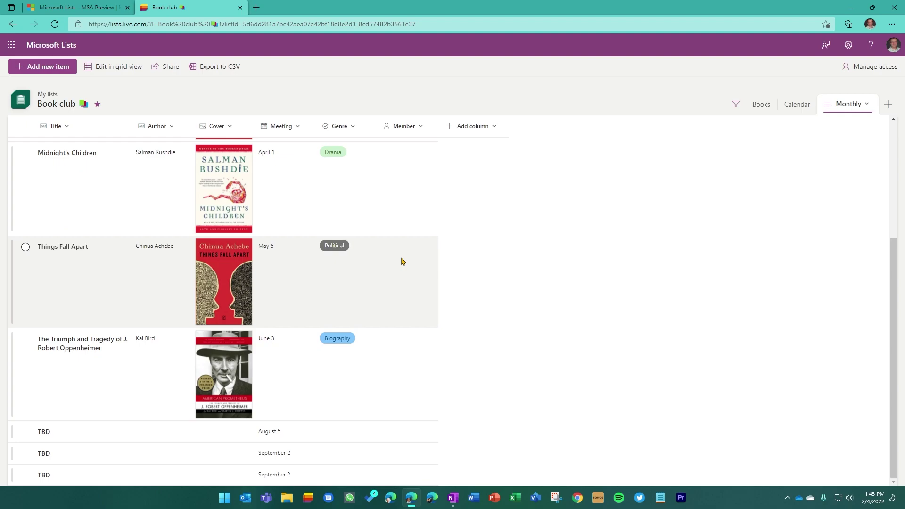
scroll(398, 258, up, 4)
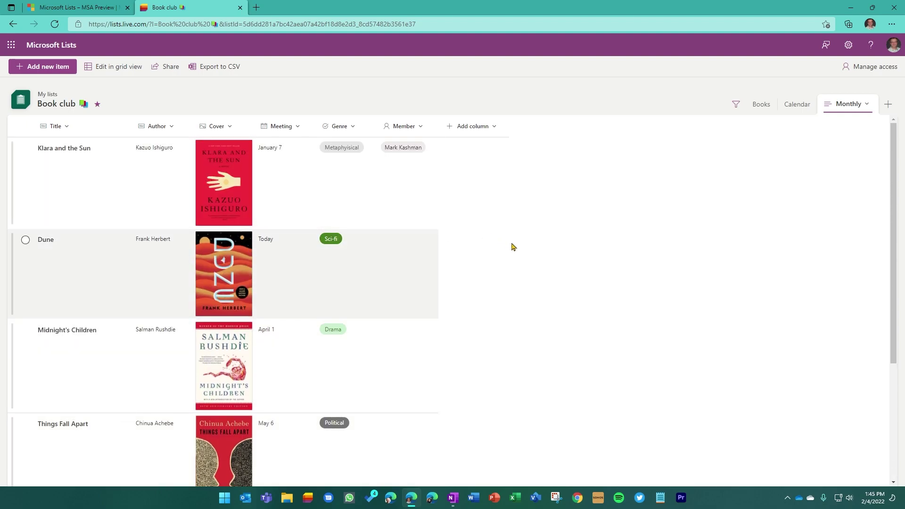
scroll(523, 252, down, 4)
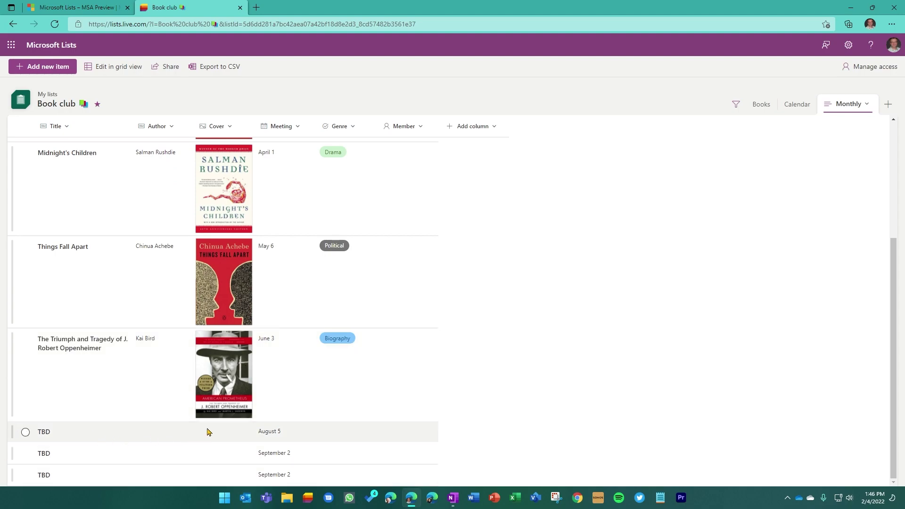
click(26, 432)
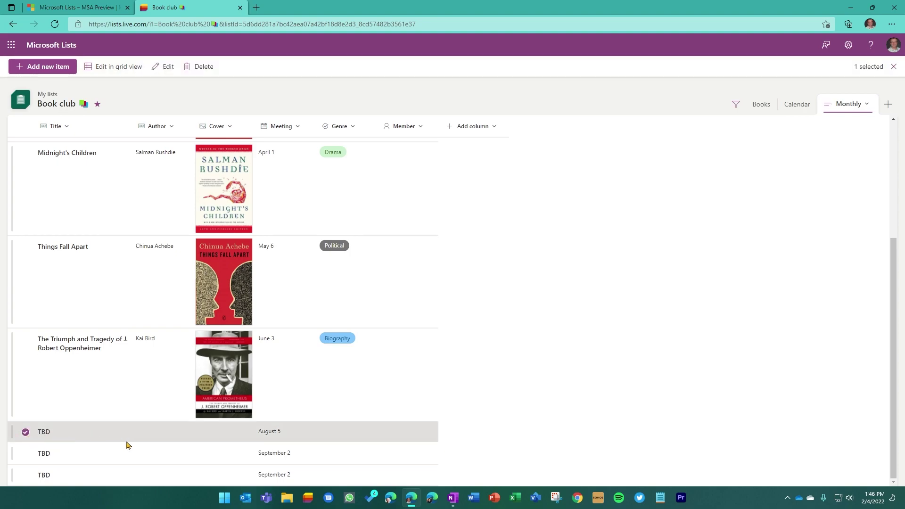
click(25, 431)
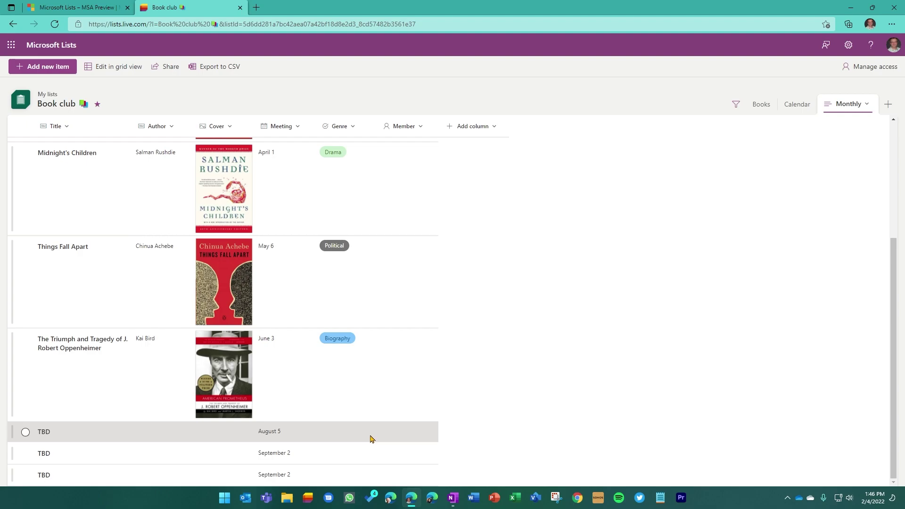
click(44, 432)
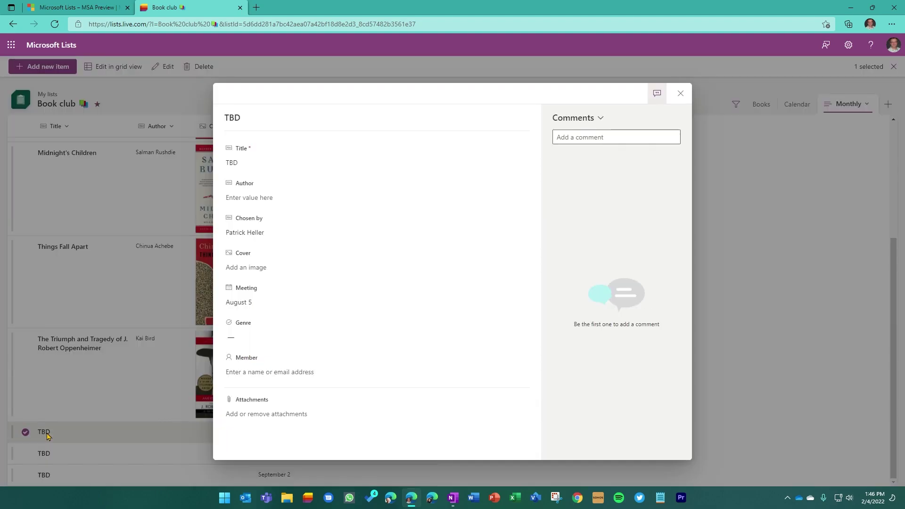
click(249, 370)
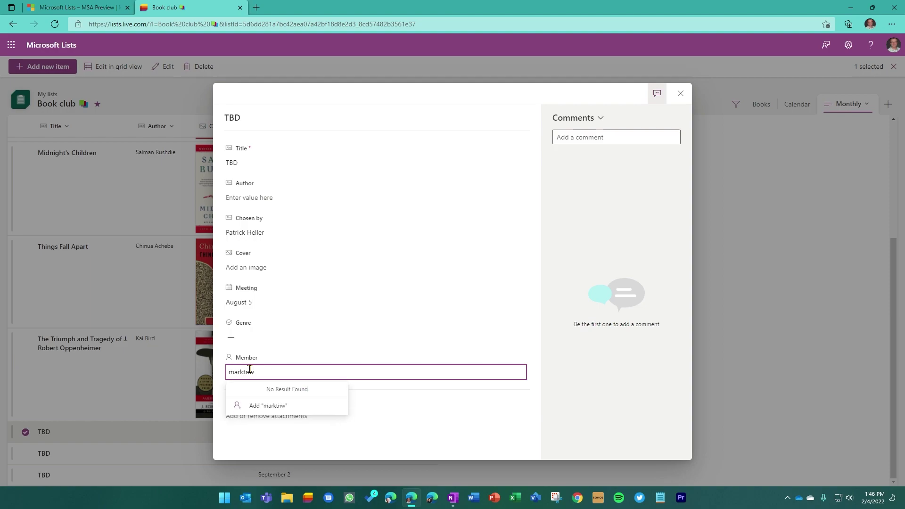
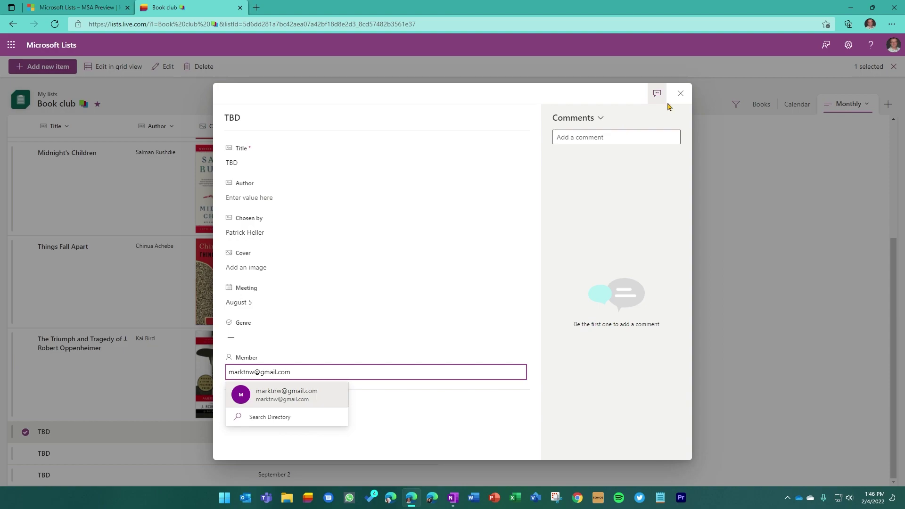
click(680, 93)
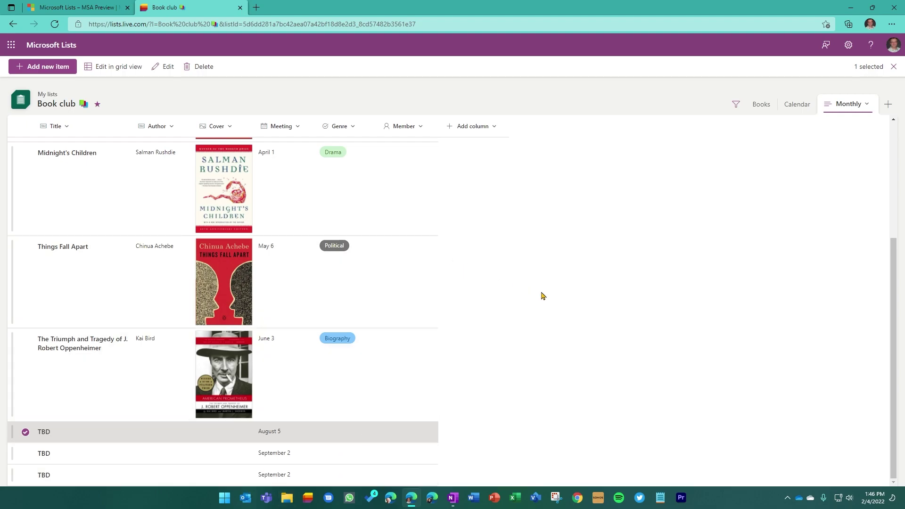
scroll(541, 297, up, 3)
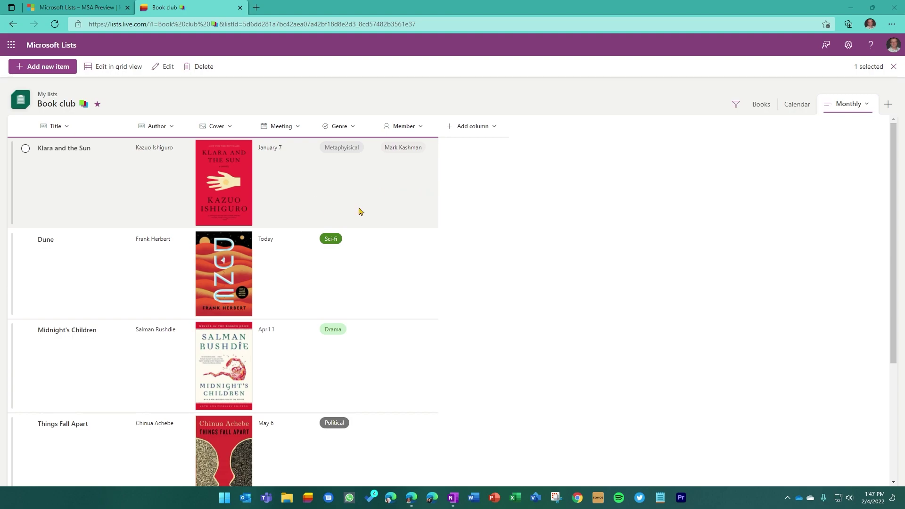
click(50, 45)
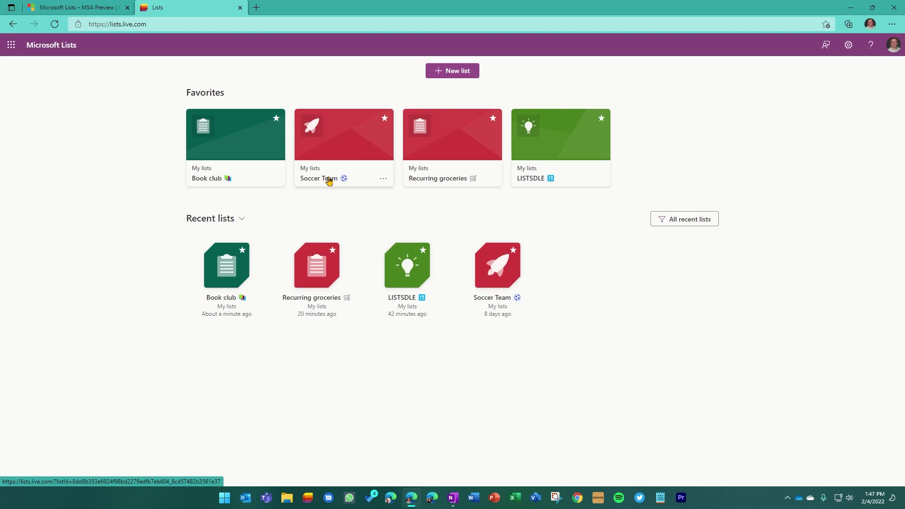
- Open the Soccer Team list's player gallery and bring up its view options
click(328, 181)
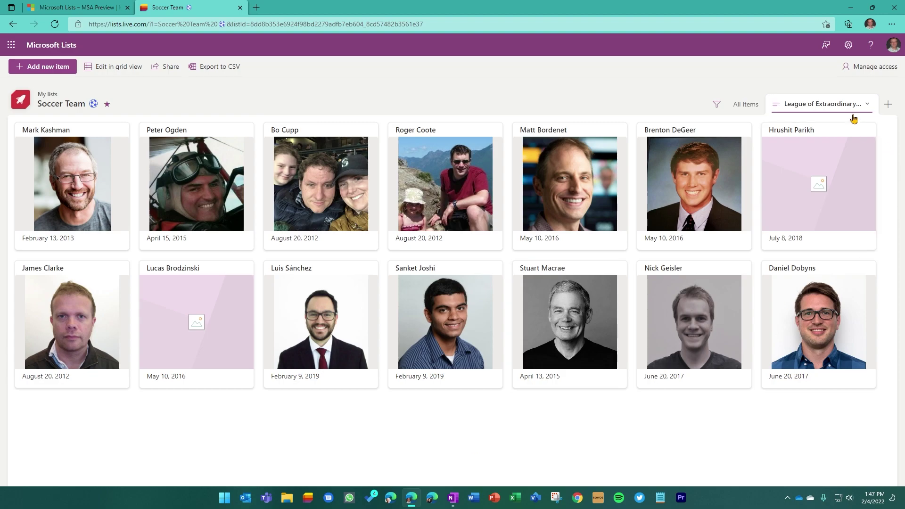
click(868, 105)
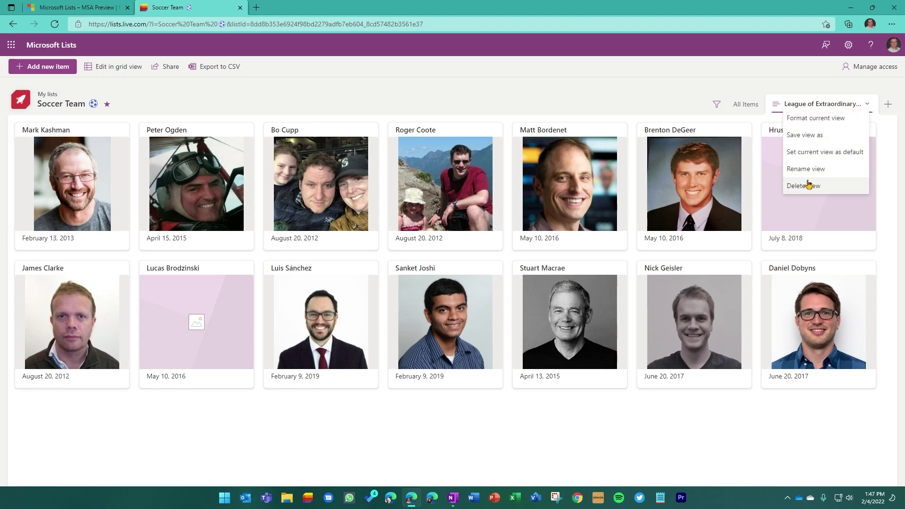
- Add the Position field to the Soccer Team gallery cards, save, and return home
click(817, 119)
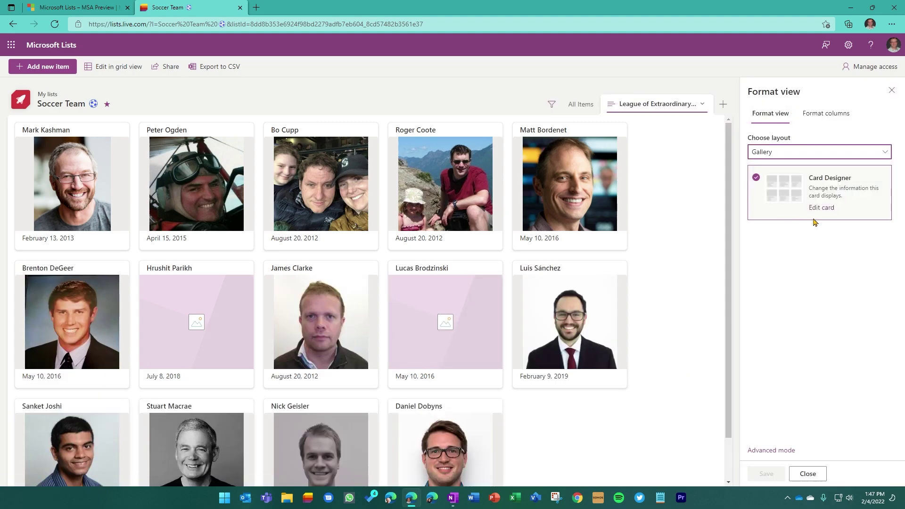
click(819, 208)
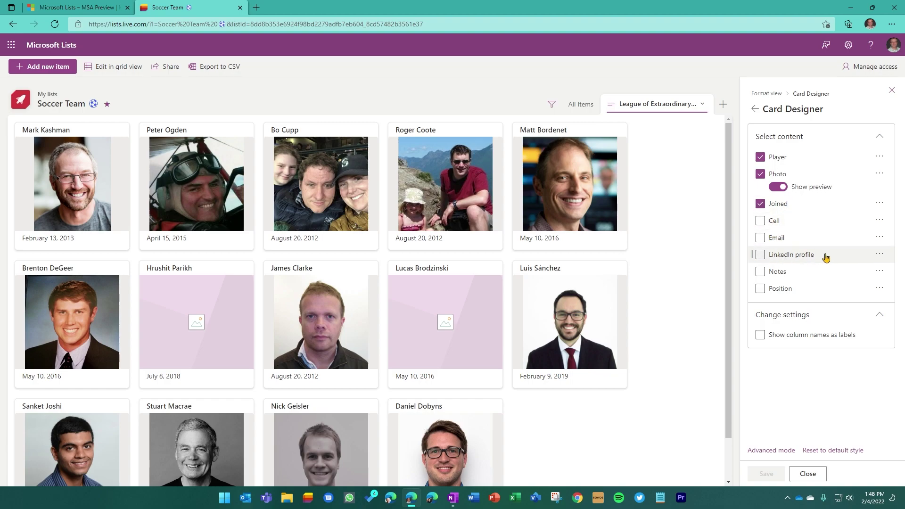
click(759, 288)
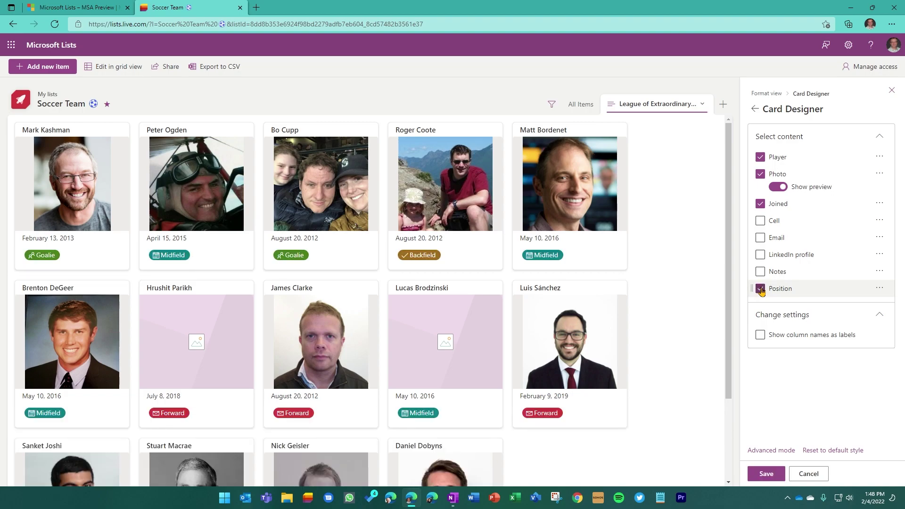
click(766, 474)
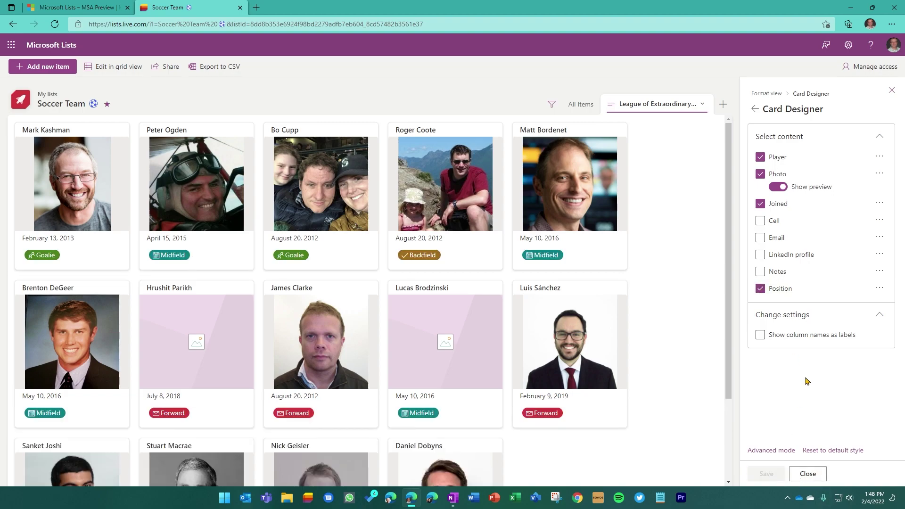
click(891, 90)
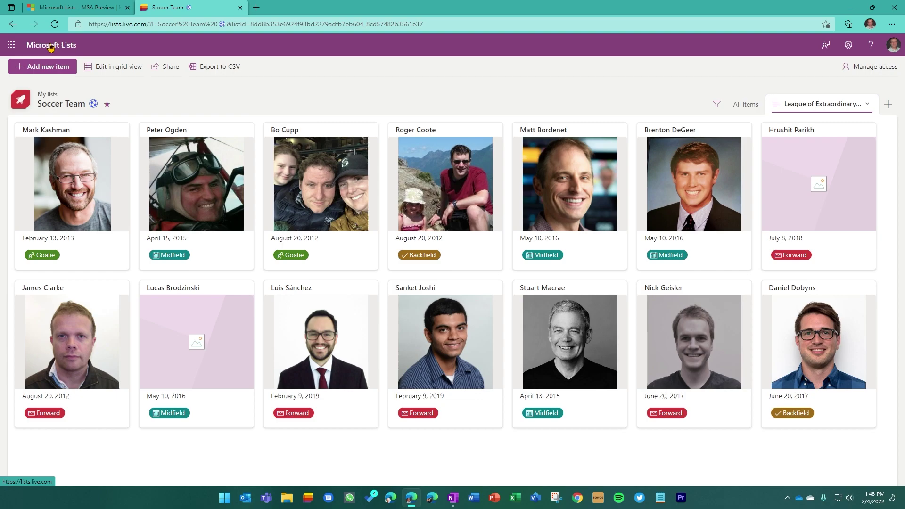
click(50, 47)
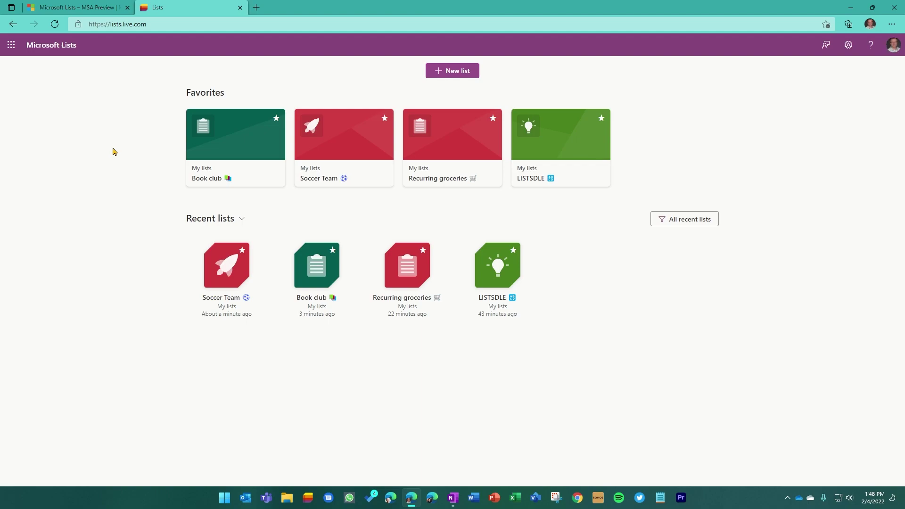
- Open the Recurring groceries list in its Shopping view
click(442, 177)
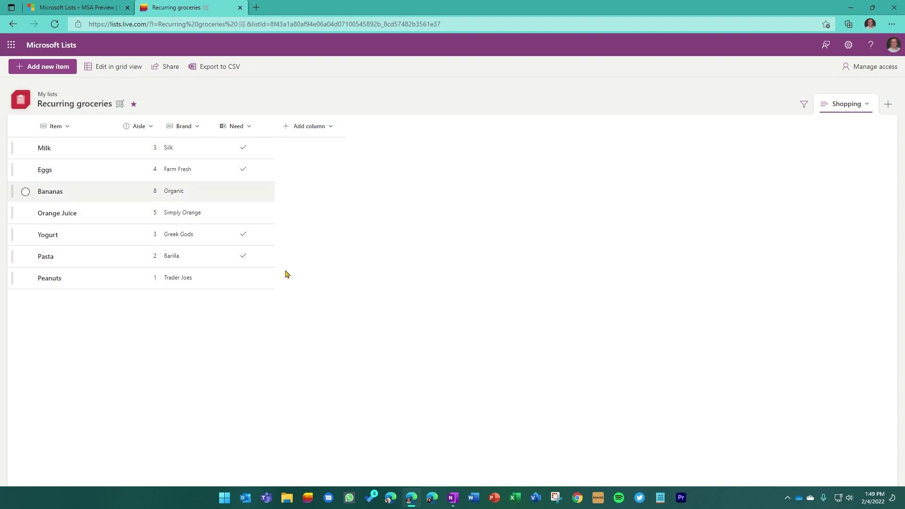
- Filter groceries by Need = Yes, leaving Milk, Eggs, Yogurt and Pasta
click(250, 126)
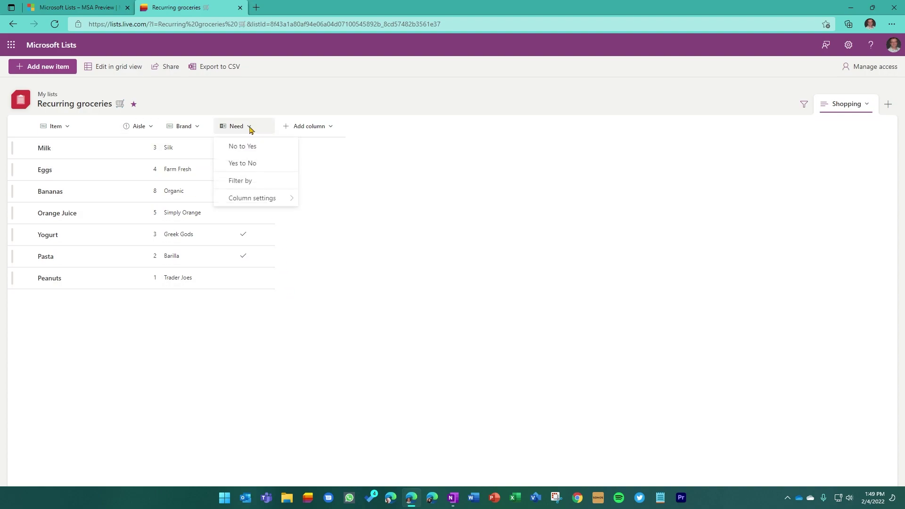
click(251, 184)
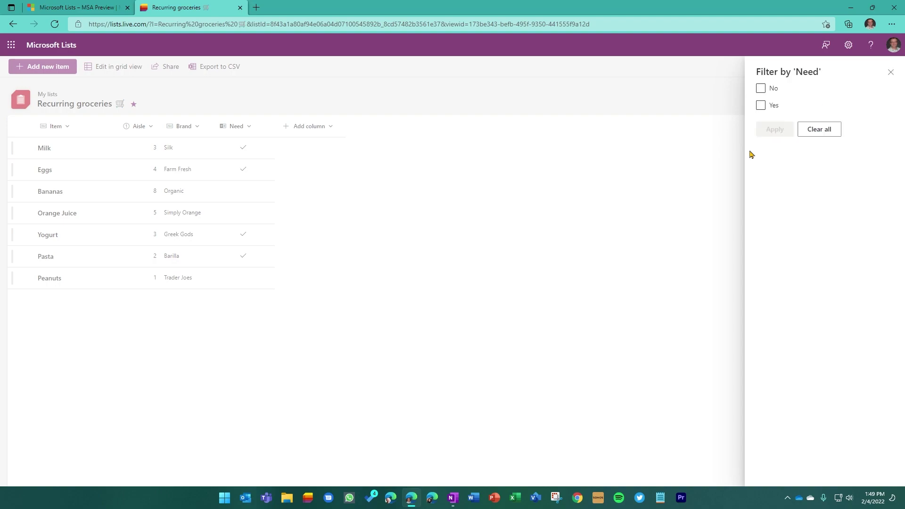
click(760, 105)
click(774, 130)
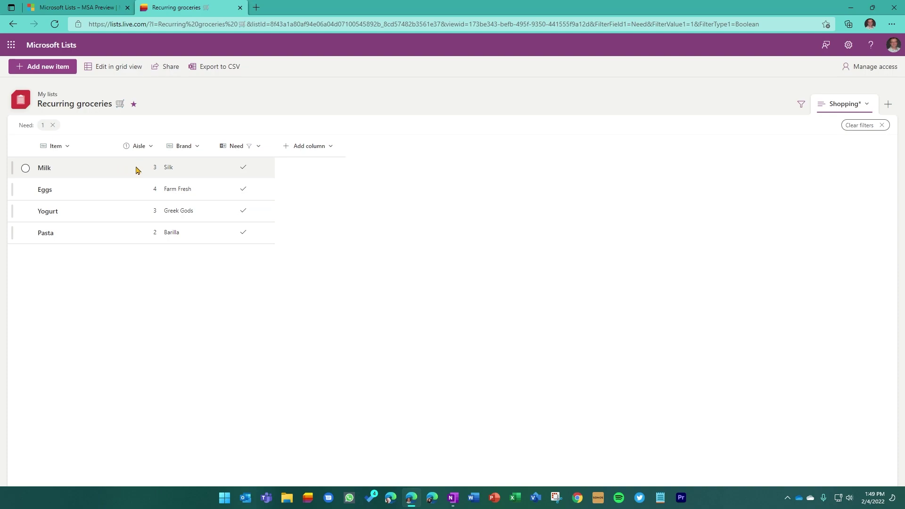
- Sort the filtered groceries by Aisle, smaller to larger, then return to the Lists home
click(149, 147)
click(153, 166)
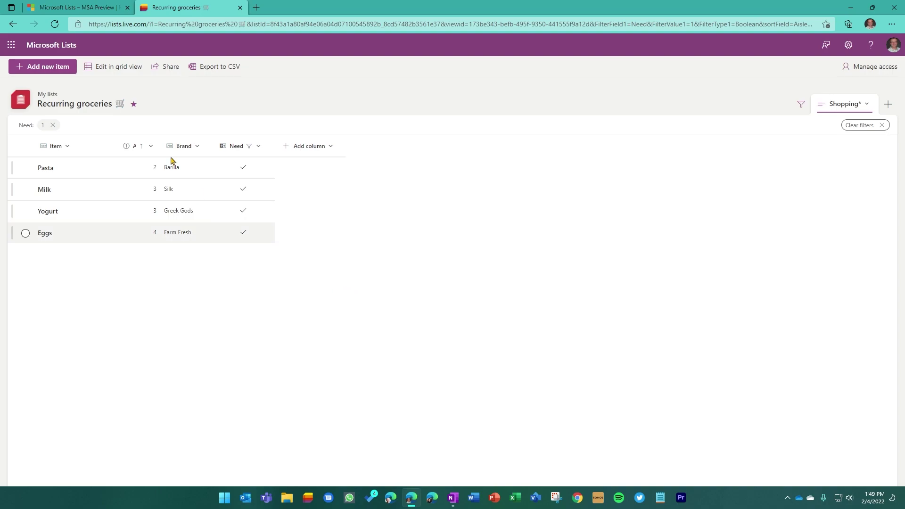
click(52, 46)
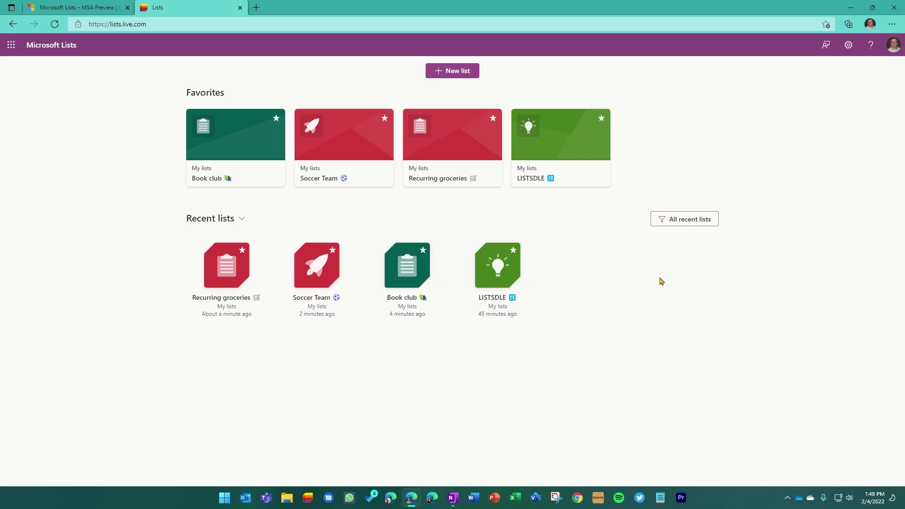
- Open LISTSDLE and inspect the E column's settings, closing the Edit column pane unsaved
click(560, 147)
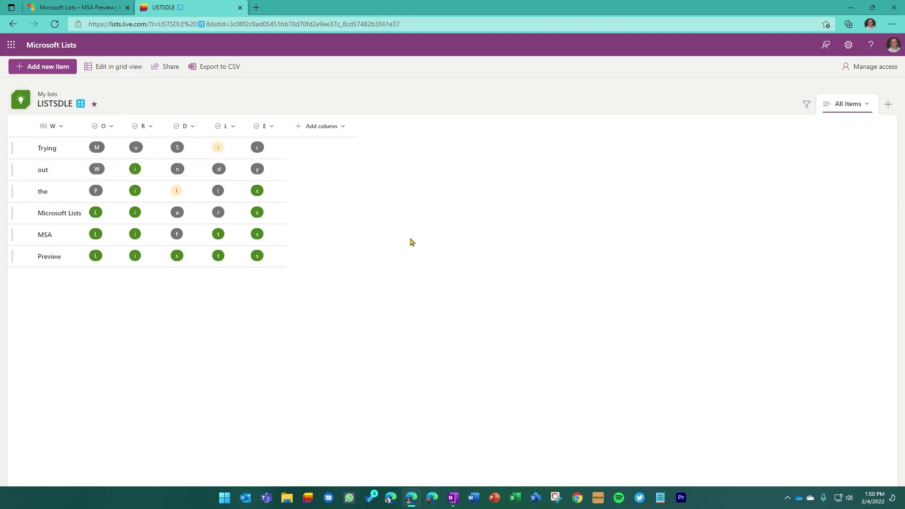
click(272, 128)
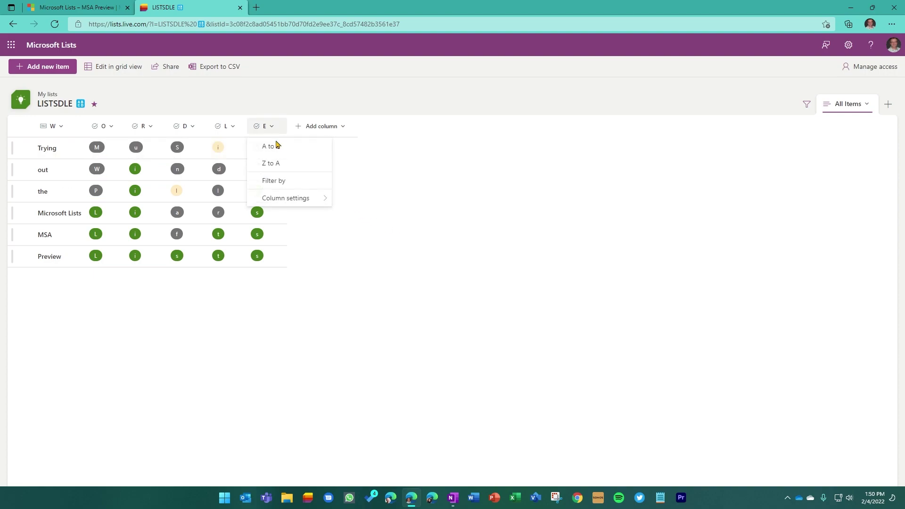
mouse_move(287, 201)
click(343, 198)
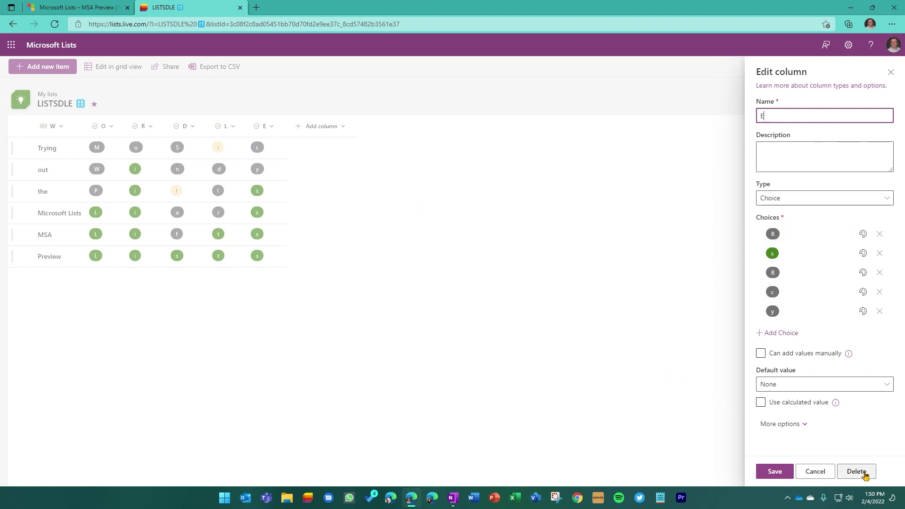
click(891, 72)
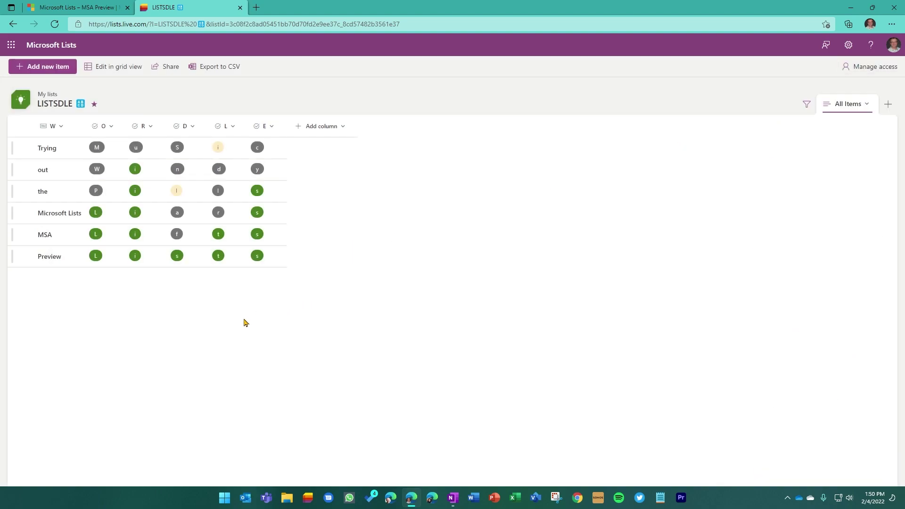
- Look over LISTSDLE's Add column type choices, dismiss them, and go back home
click(341, 127)
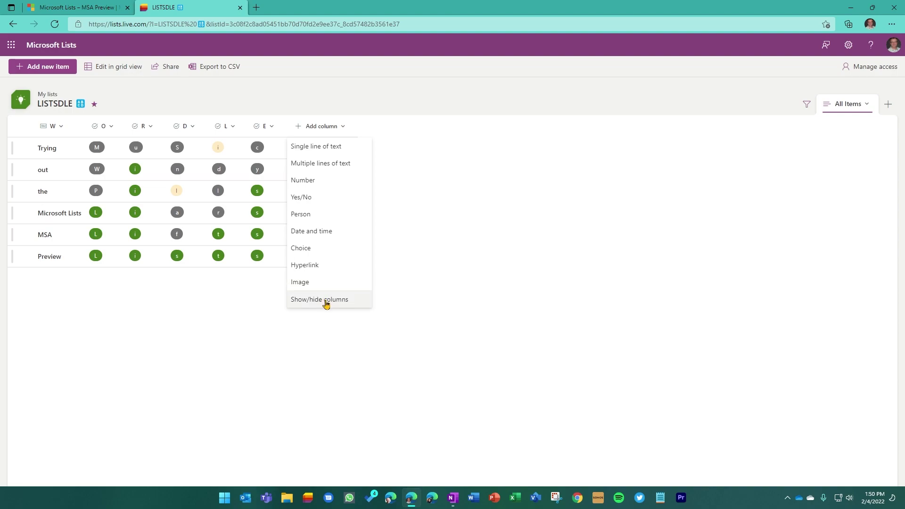
click(476, 240)
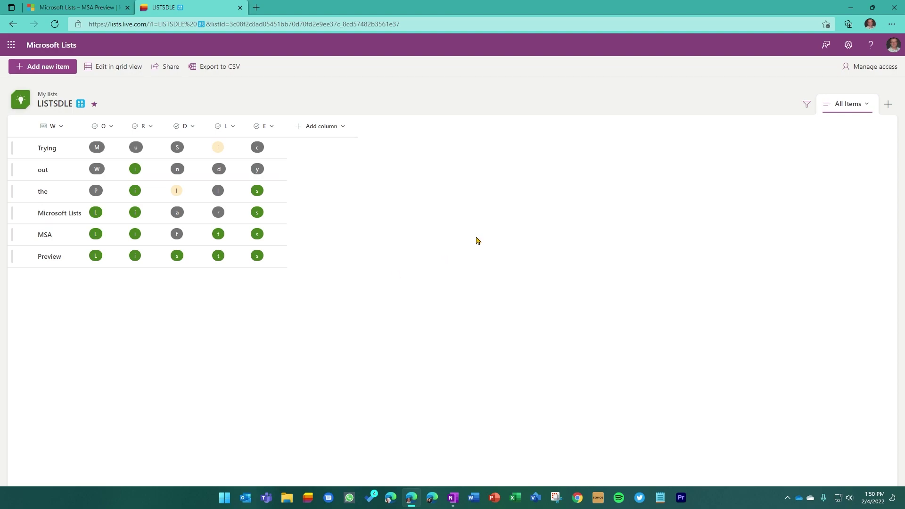
click(52, 45)
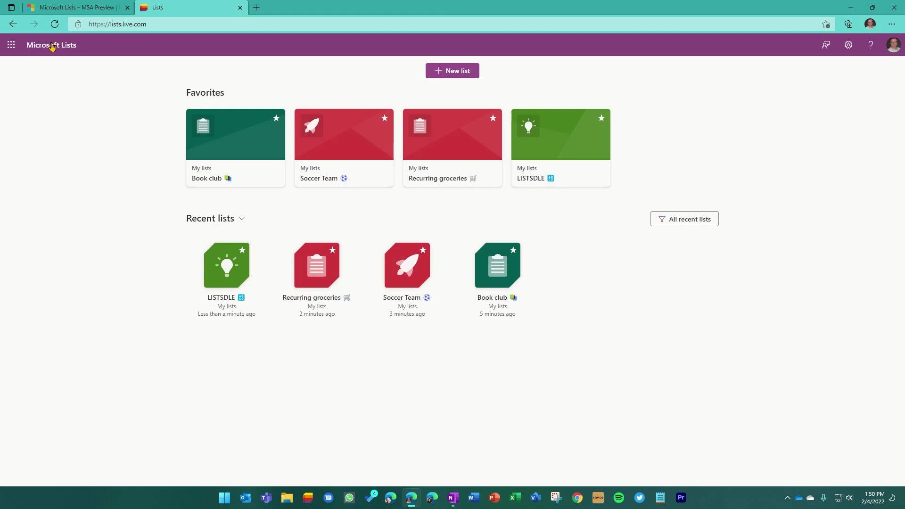
- Create a blank list named 'Example HELLO WORLD' with pink colour and piggy-bank icon
click(460, 70)
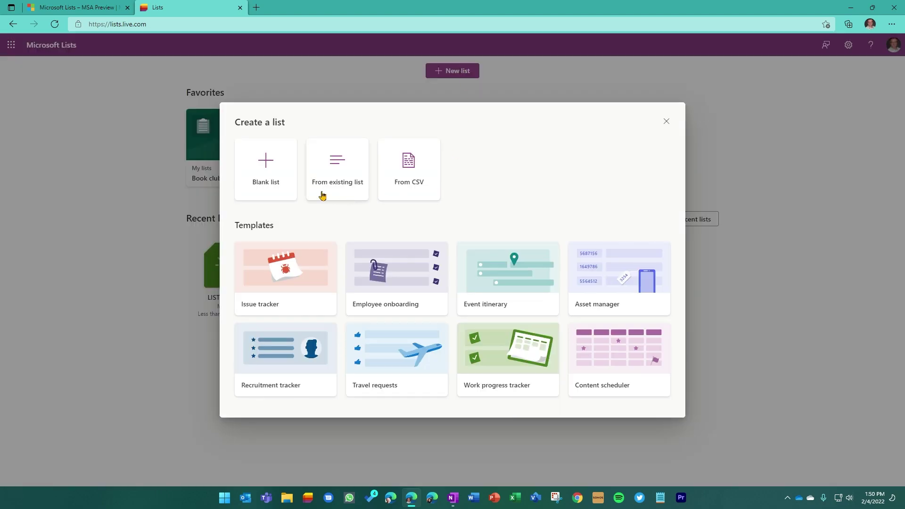
click(281, 171)
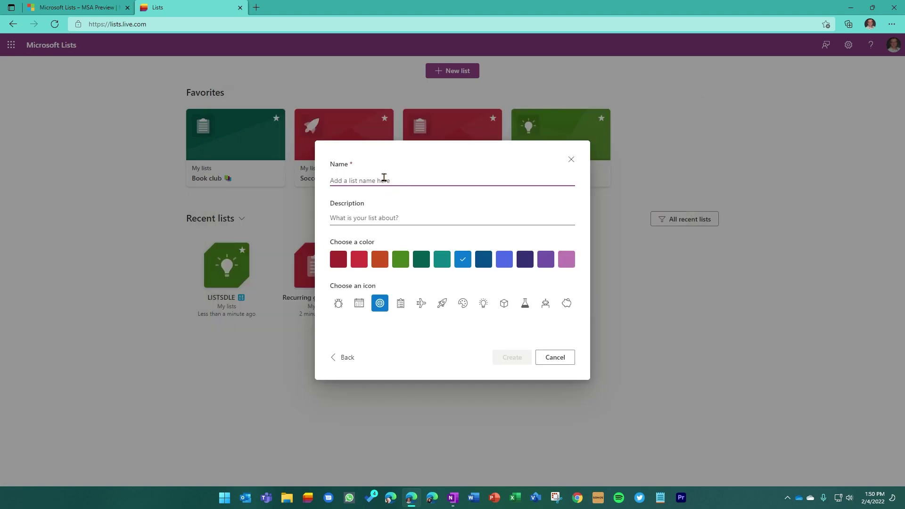
text(Example HELLO WORLD)
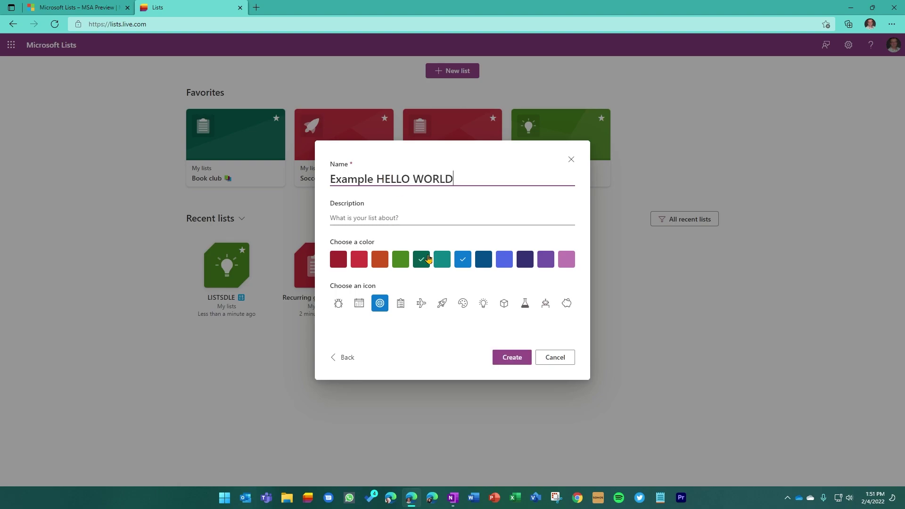
click(568, 262)
click(567, 303)
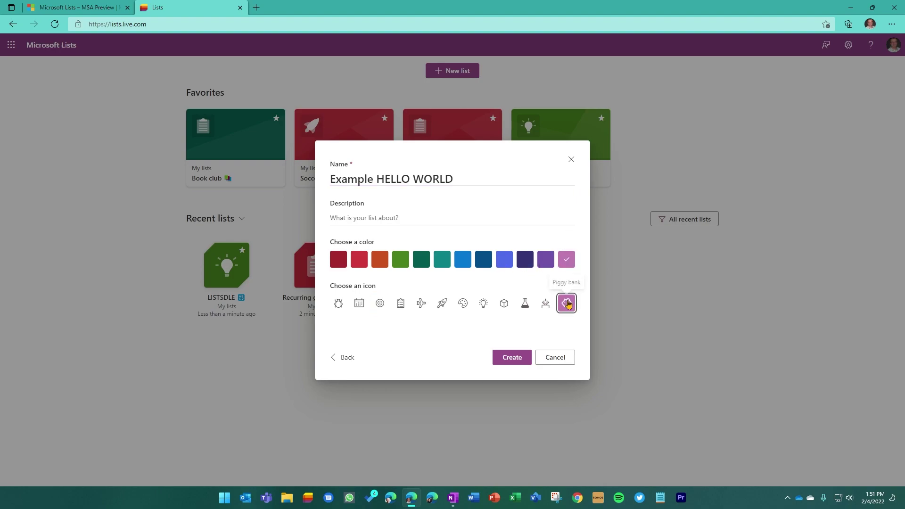
click(512, 359)
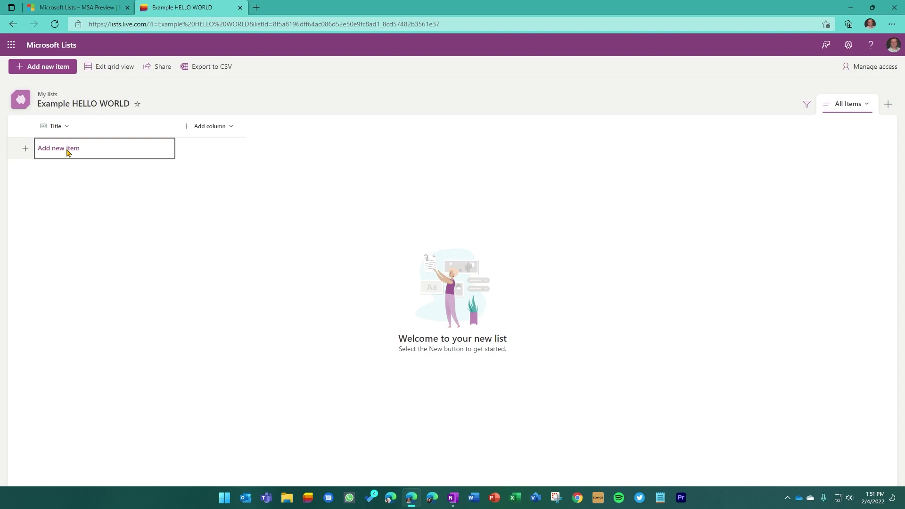
- Start a new list item titled New item #1, keeping Agree ticked
click(68, 152)
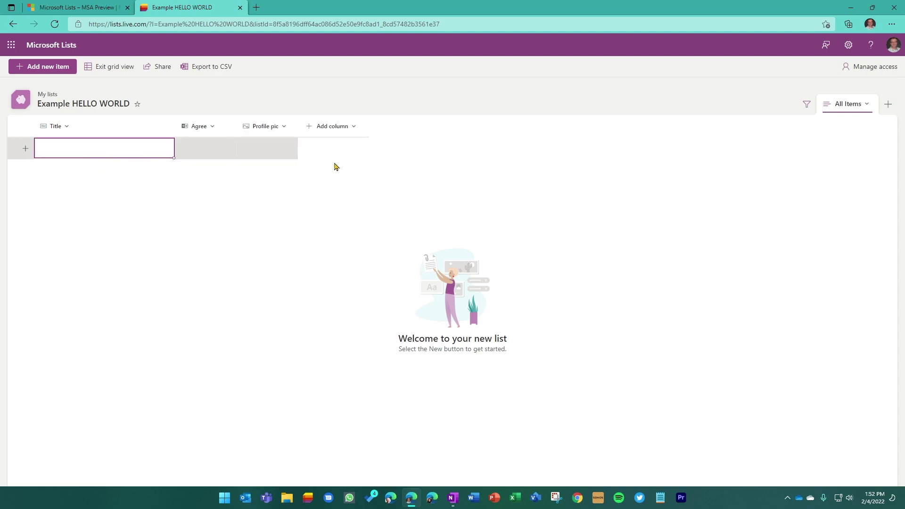
click(50, 70)
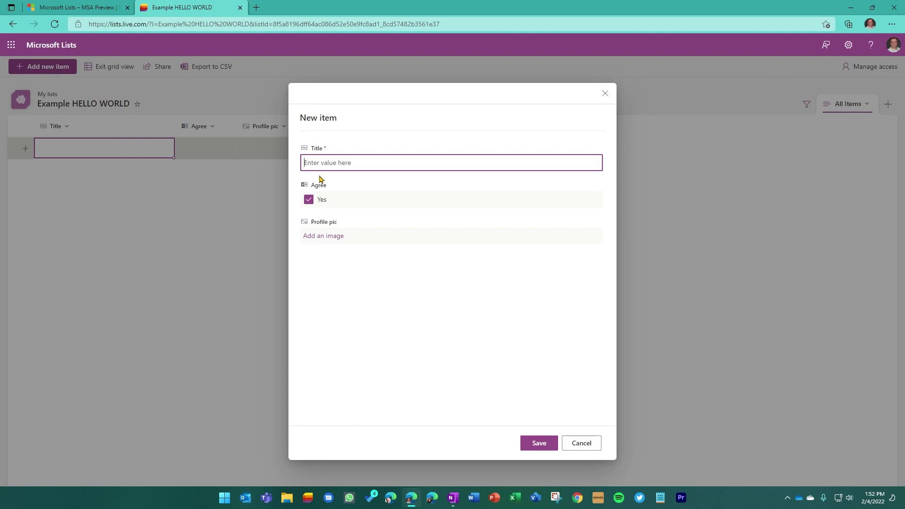
text(New item #1)
click(318, 202)
click(309, 200)
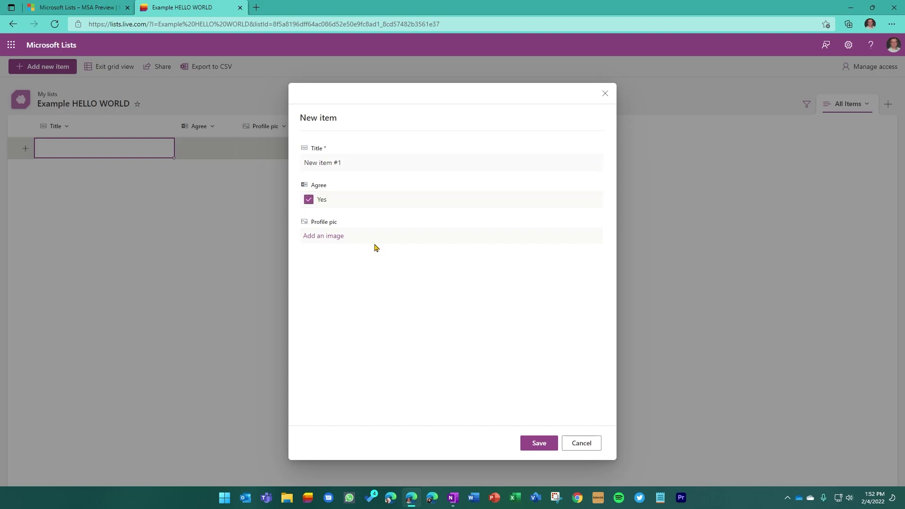
- Attach MS-viva_Office8.jpg from Downloads as the profile pic and save the item
click(333, 236)
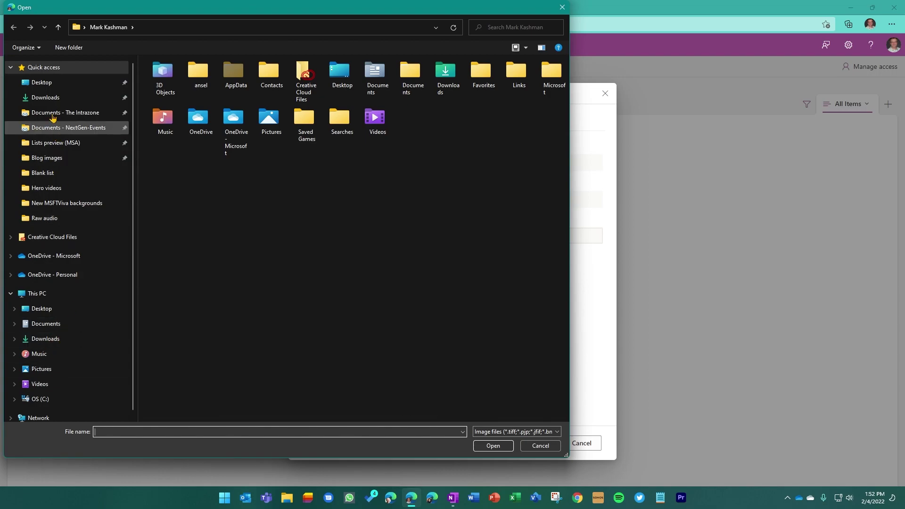
click(43, 97)
double_click(168, 99)
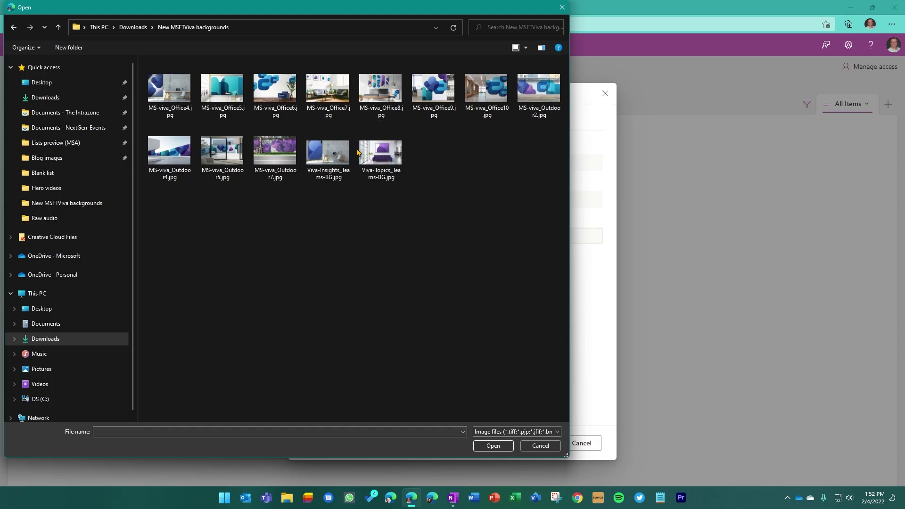
click(382, 91)
click(492, 445)
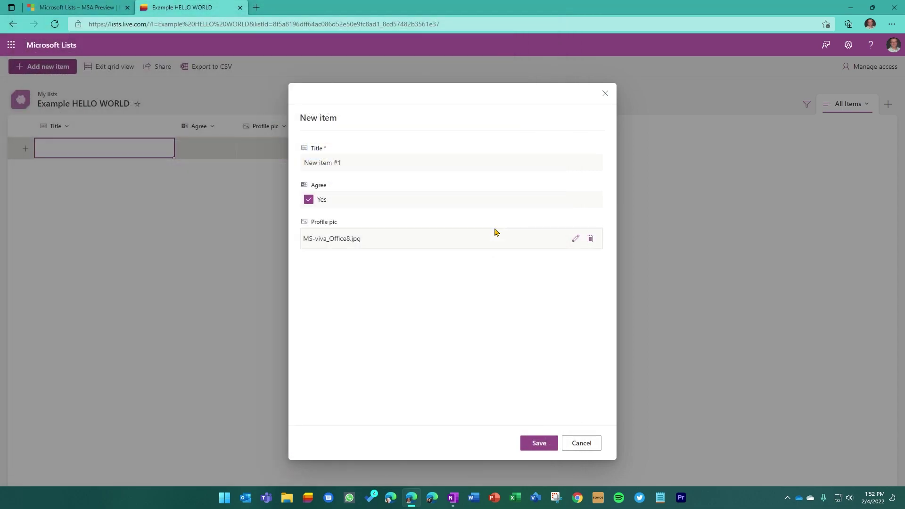
click(545, 445)
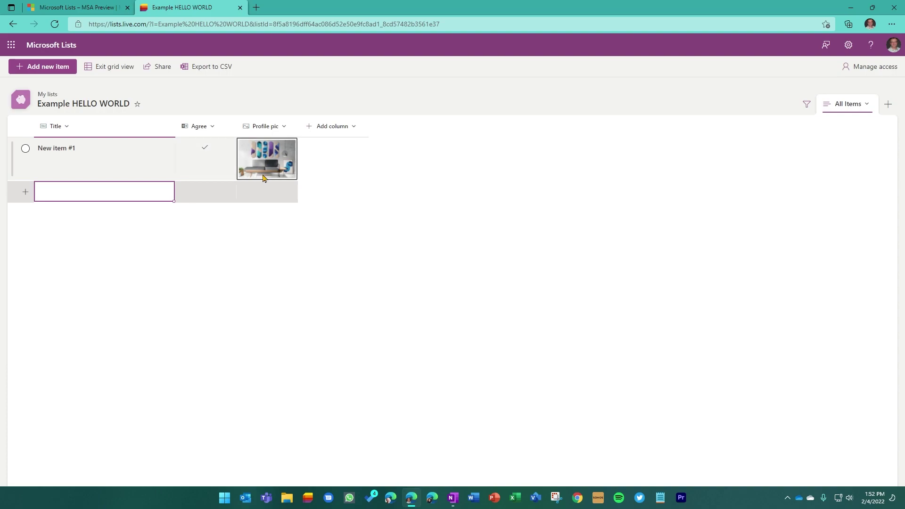
- From the Lists home, preview the Work progress tracker template and use it for a new list
click(49, 46)
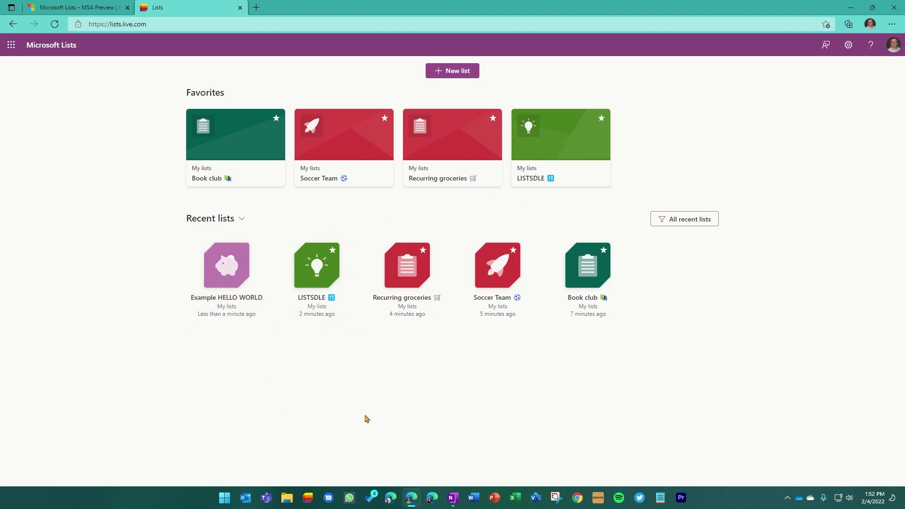
click(462, 73)
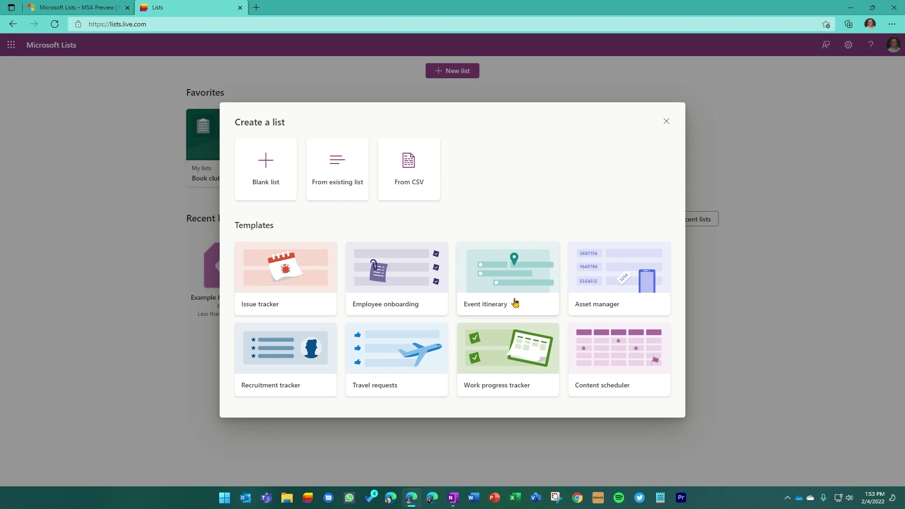
click(504, 363)
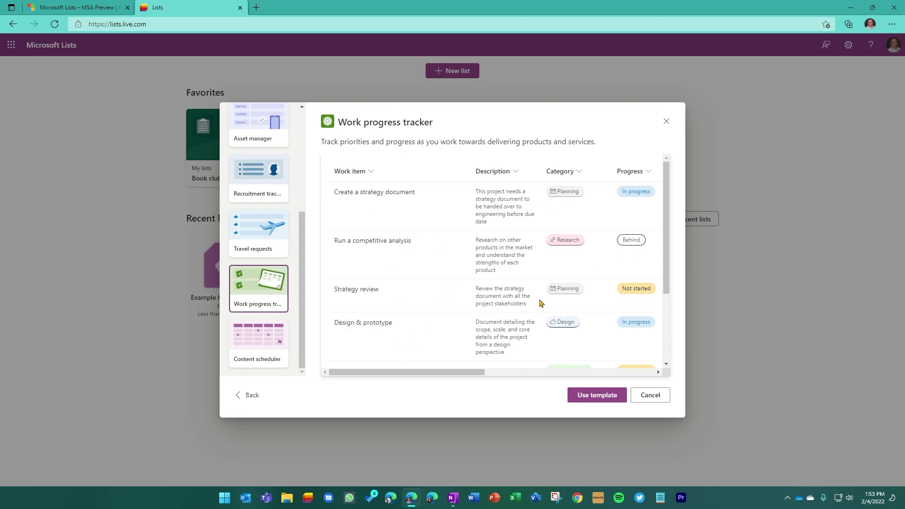
drag(422, 372, 503, 365)
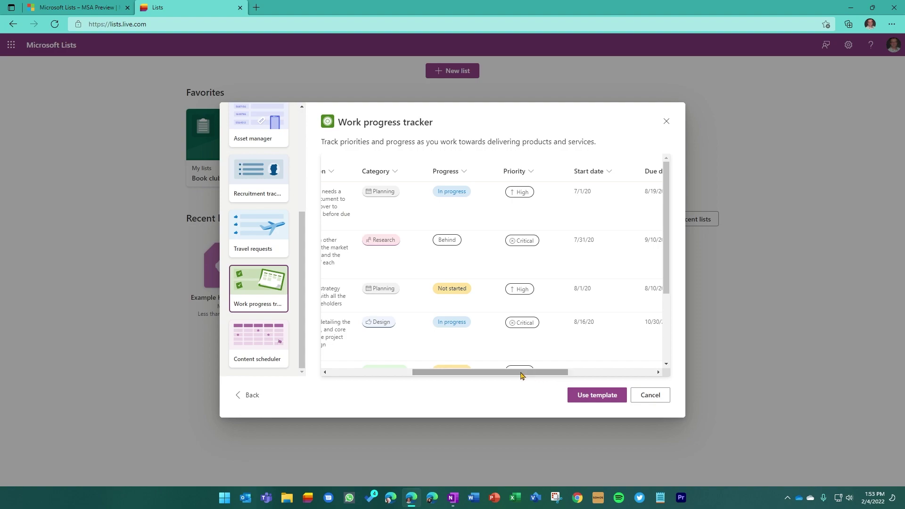
drag(522, 376, 608, 375)
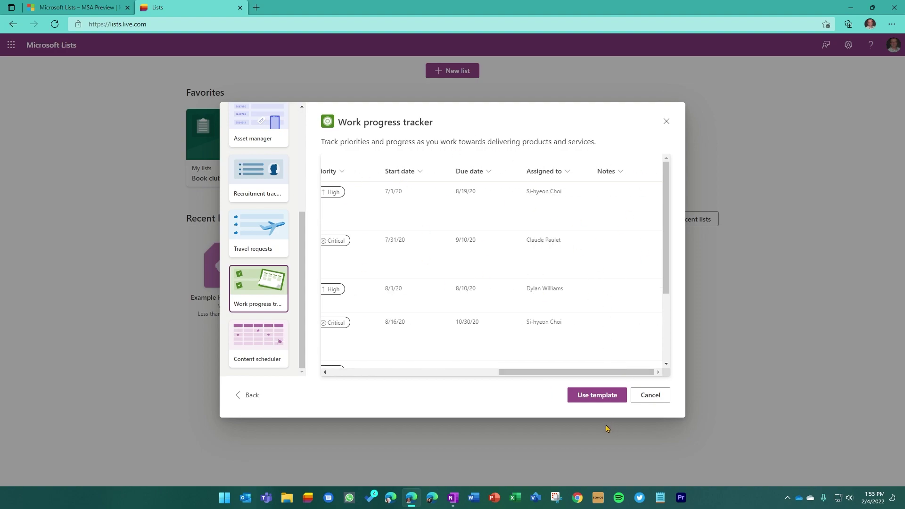
click(600, 397)
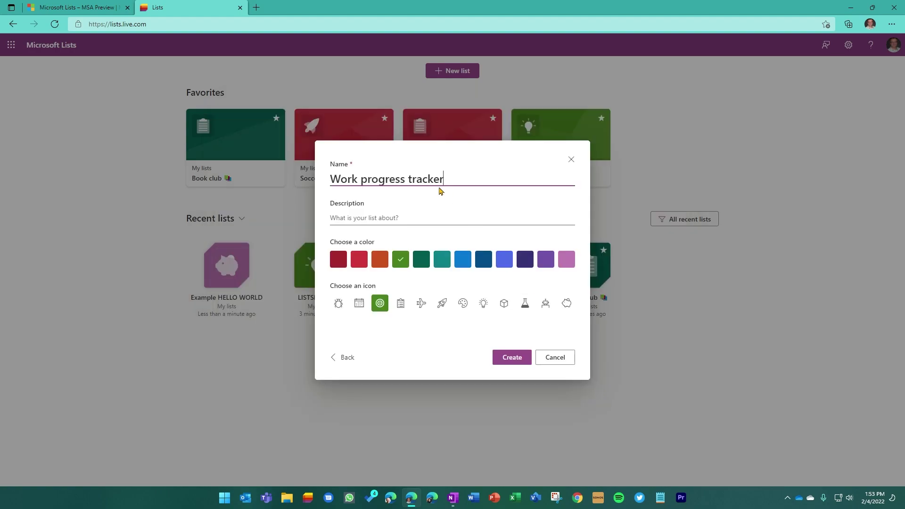
- Replace 'Work' in the list name with the owner's name, colour it dark green with a rocket icon
double_click(341, 179)
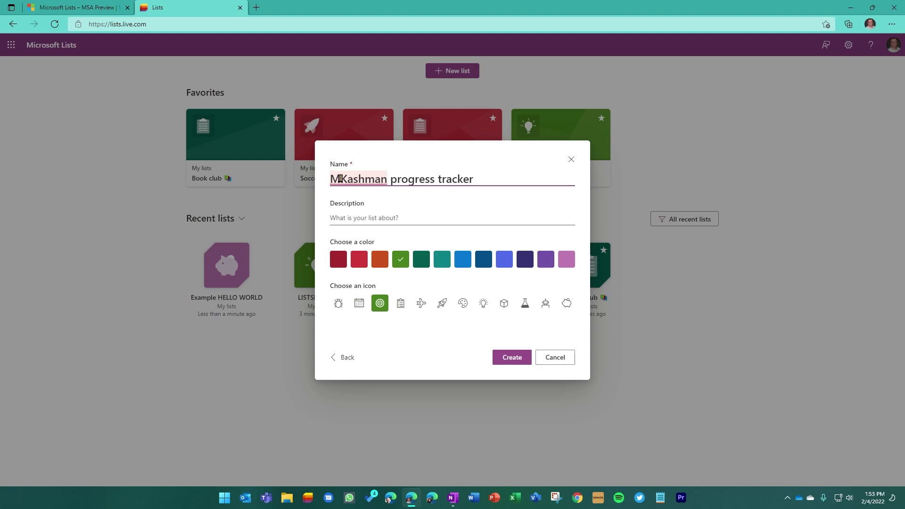
click(421, 260)
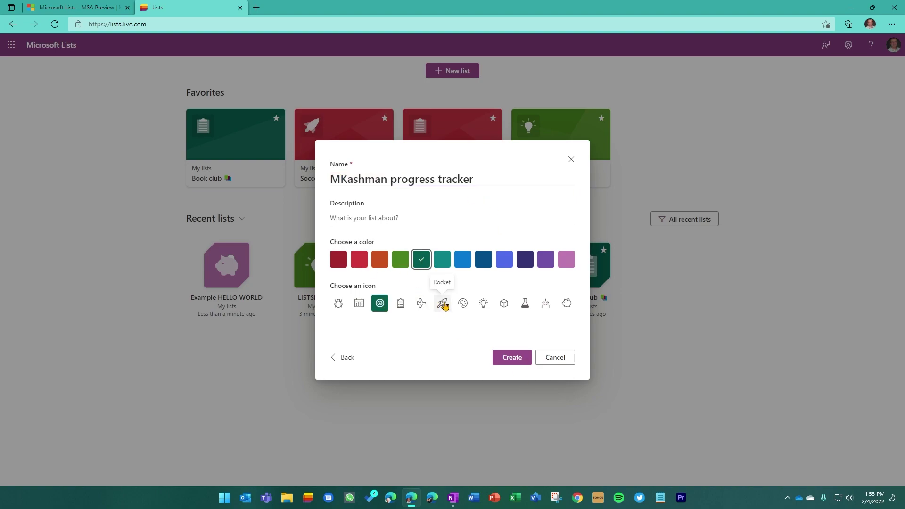
click(442, 304)
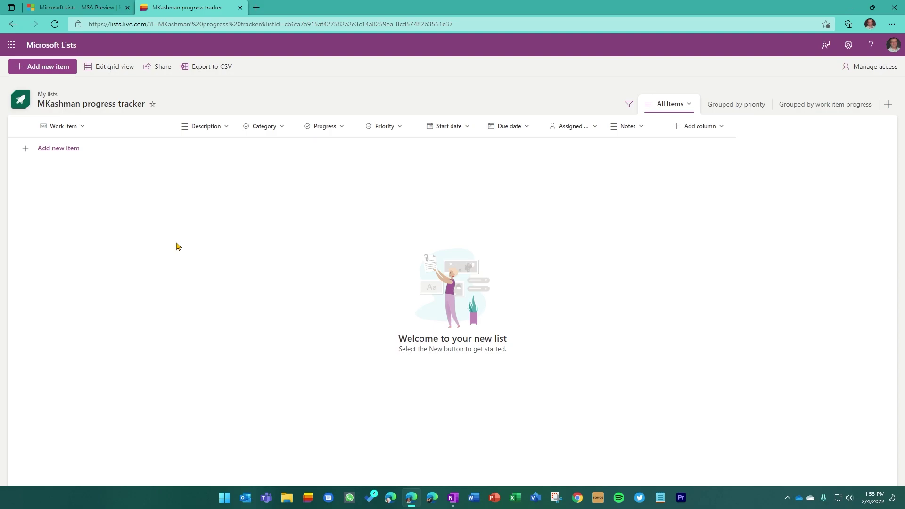
- Start a new work item with the owner's first name as title and description 'New and improved each day'
click(48, 69)
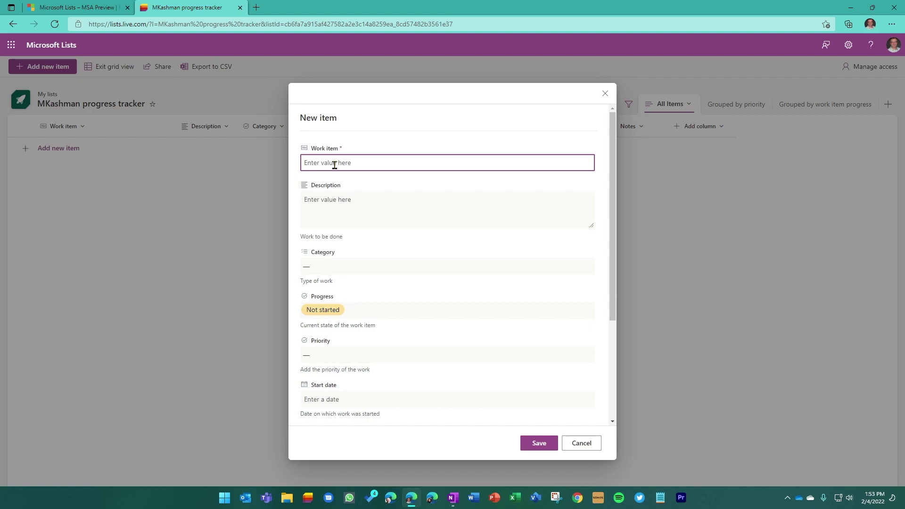
text(Mark)
click(339, 204)
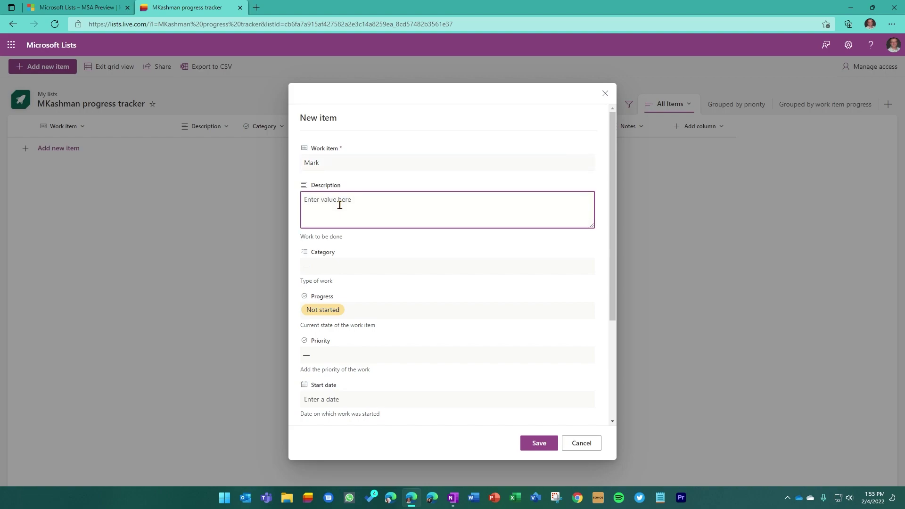
text(New and improved each day)
- Set Category to Engineering, Progress to In progress and Priority to High
click(348, 266)
click(330, 326)
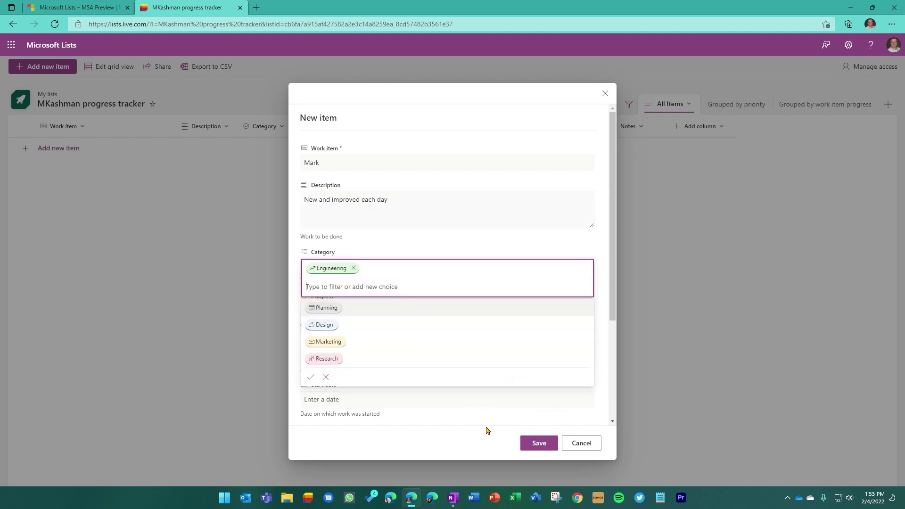
click(499, 412)
click(327, 311)
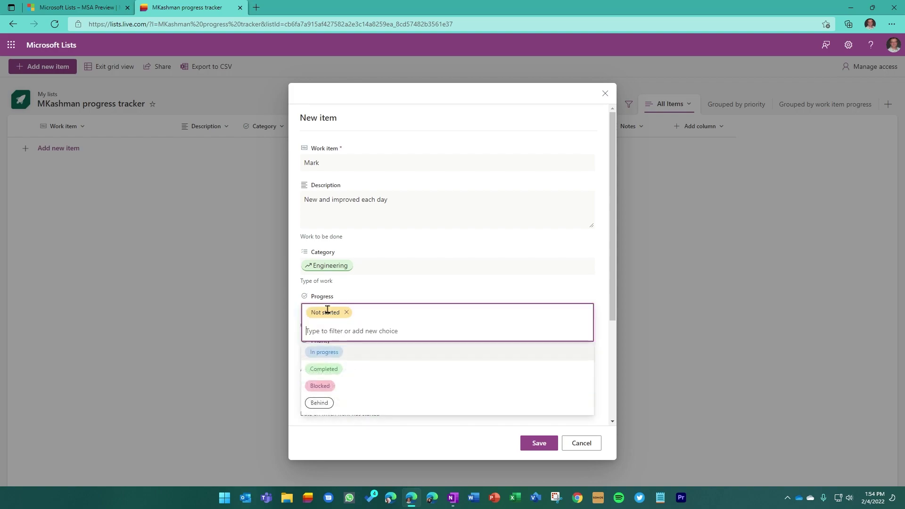
click(325, 352)
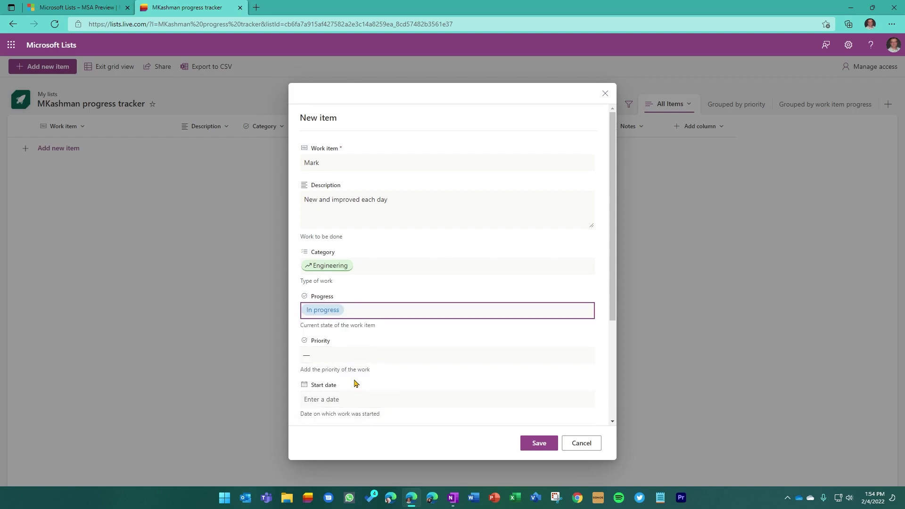
click(362, 355)
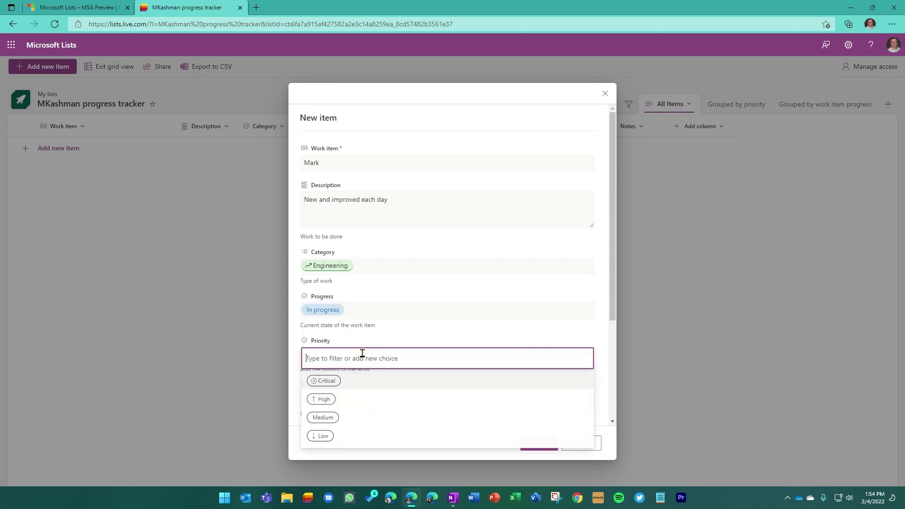
click(325, 399)
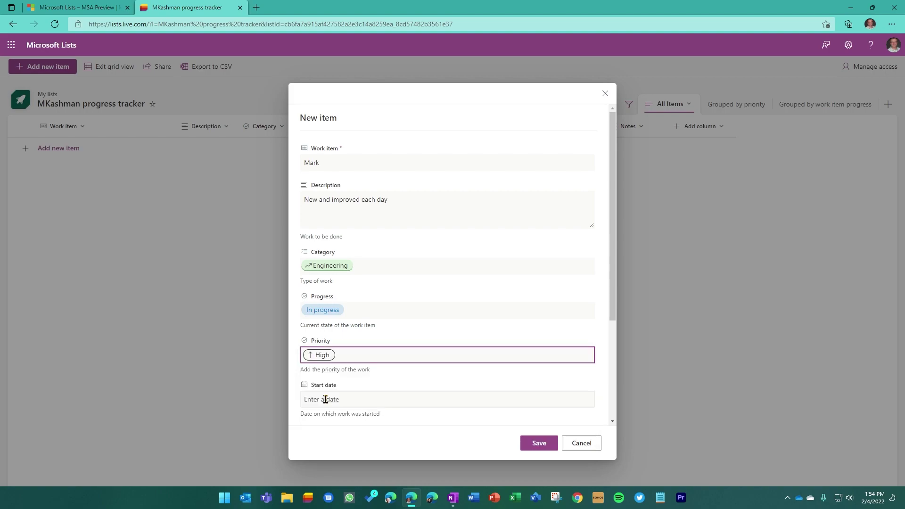
- Enter start date 4/12/1971 and assign the work item to the owner from the suggestions
click(371, 398)
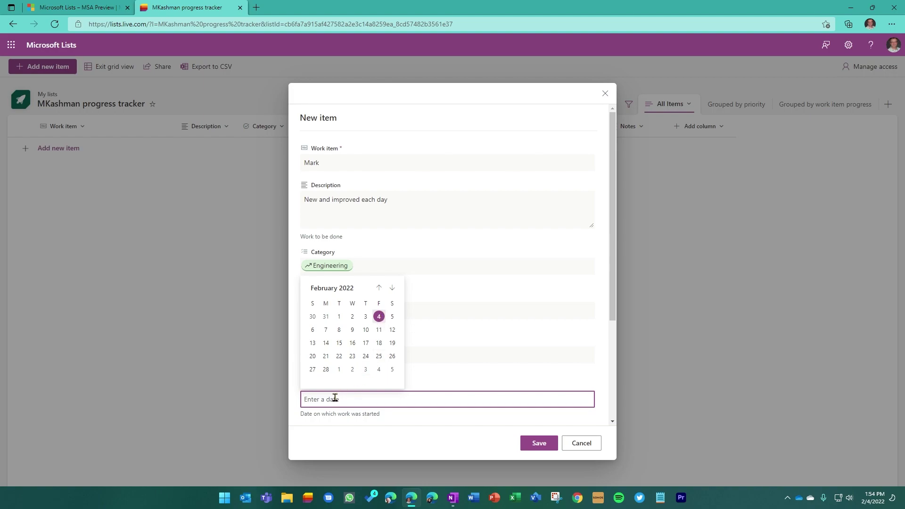
text(4/12/1971)
triple_click(502, 410)
scroll(383, 363, down, 3)
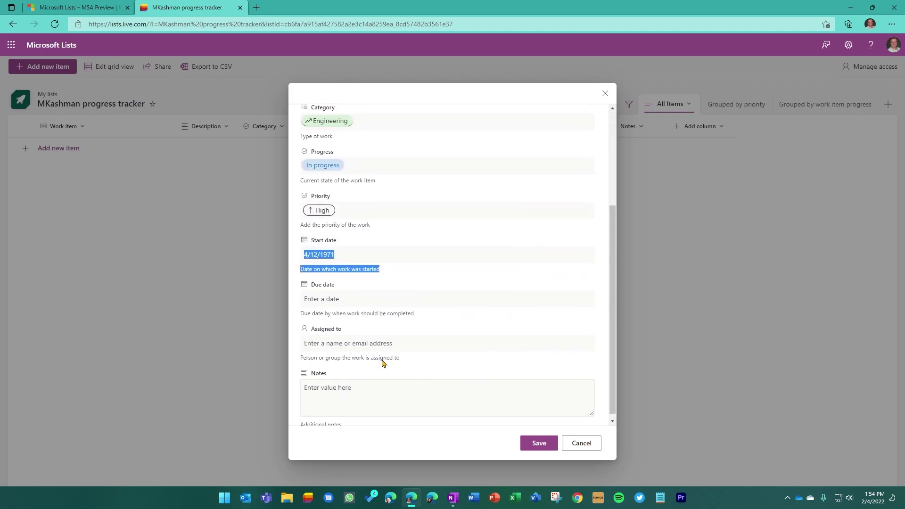
click(378, 294)
click(467, 357)
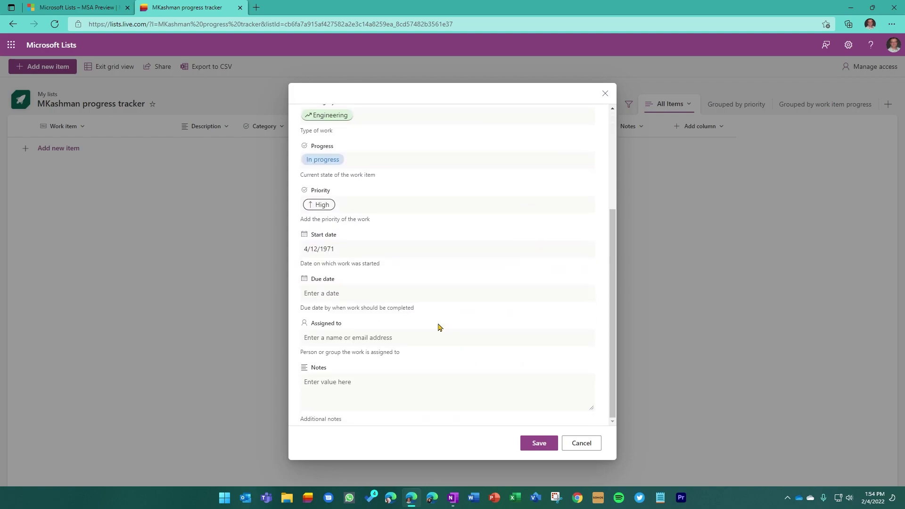
click(358, 339)
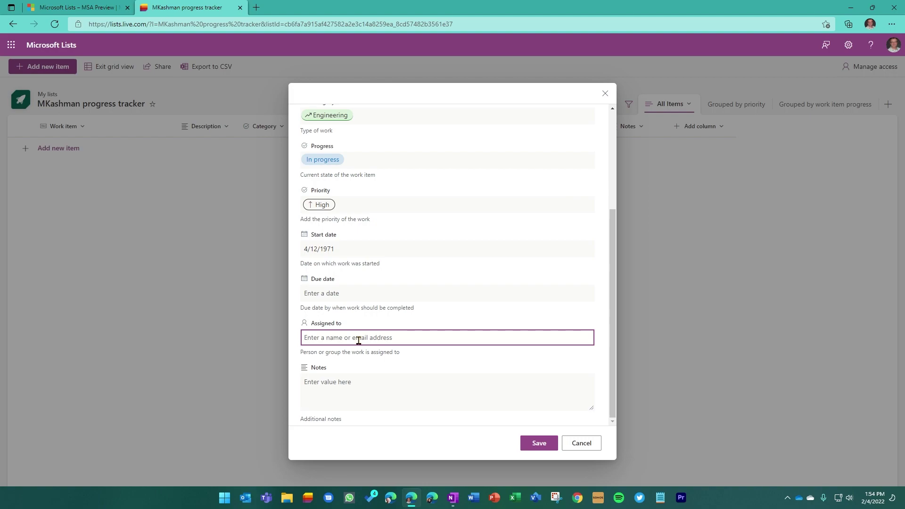
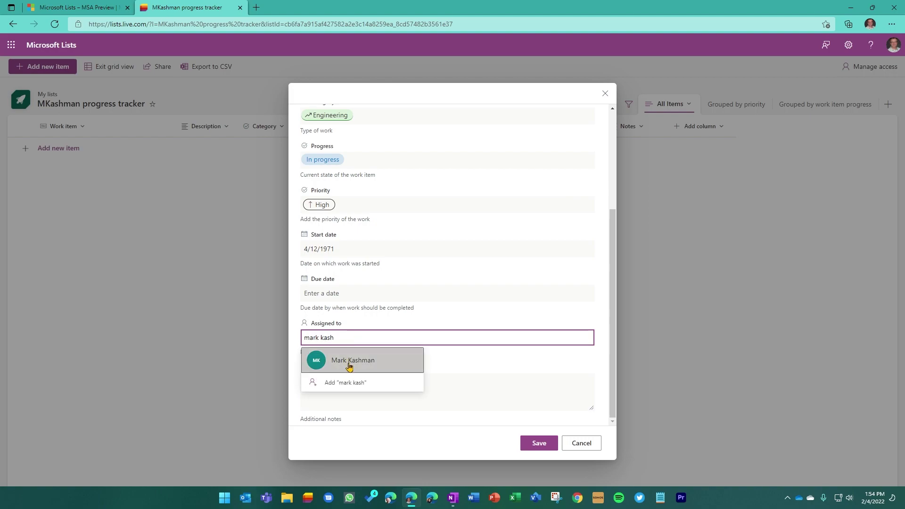
click(348, 362)
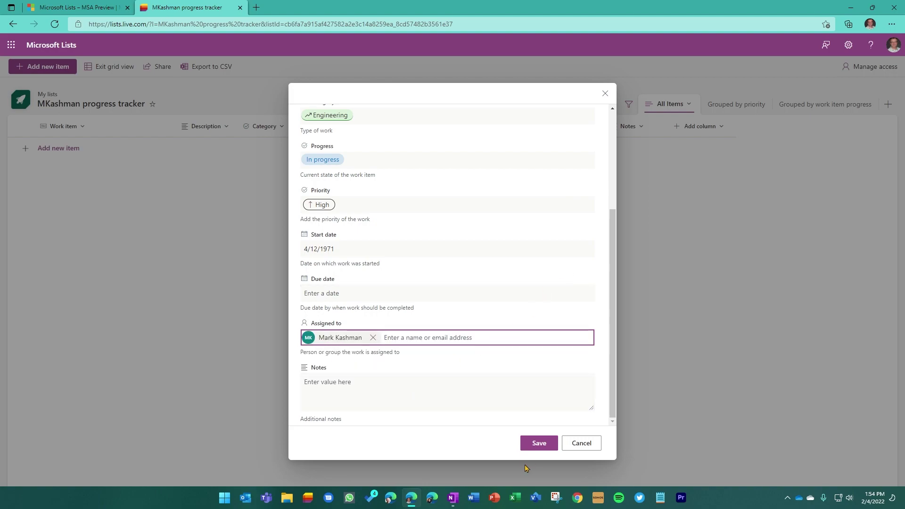
- Save the work item, check the priority and progress grouped views, then return to All Items
click(537, 442)
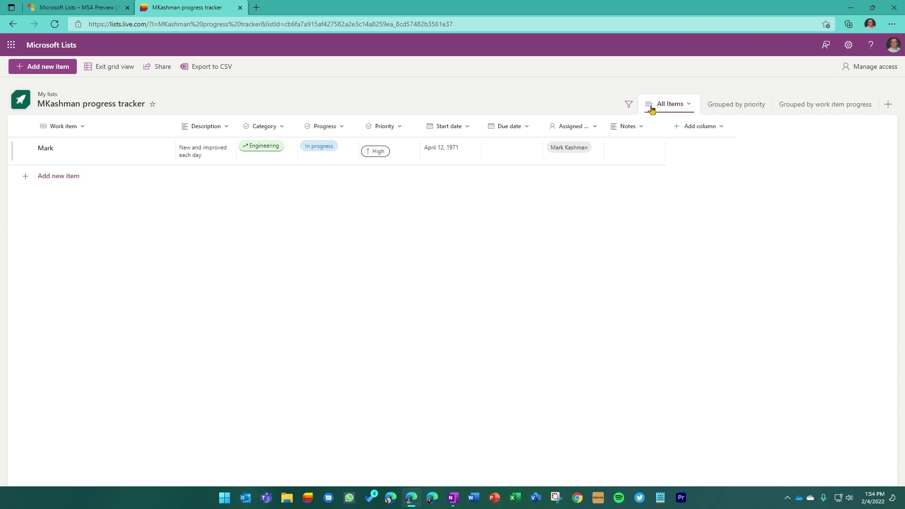
click(731, 107)
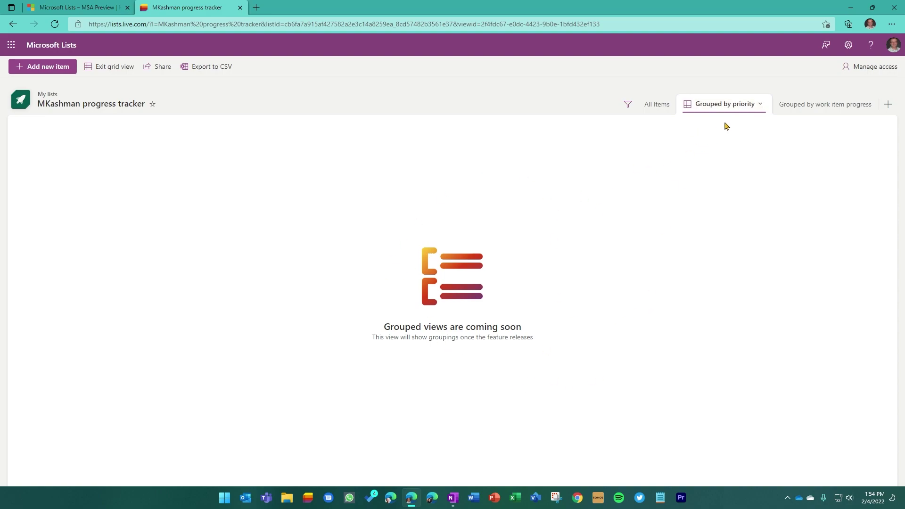
click(822, 108)
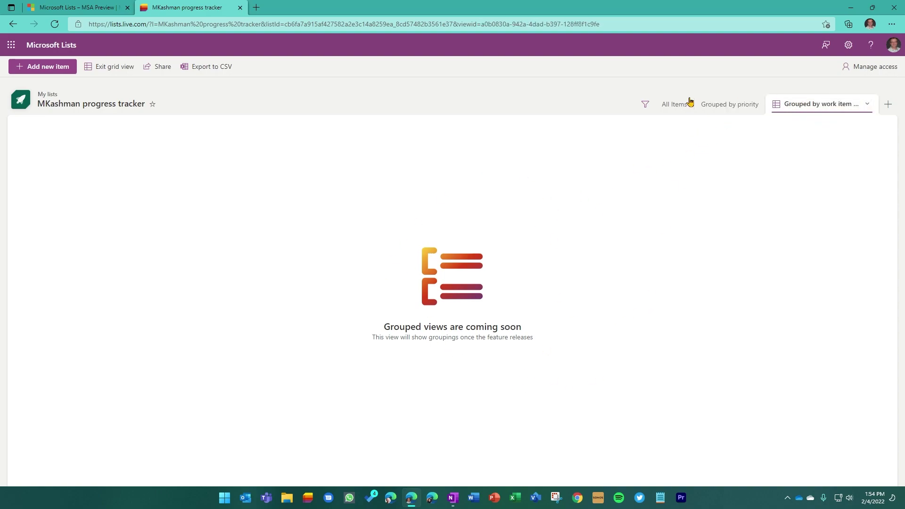
click(671, 109)
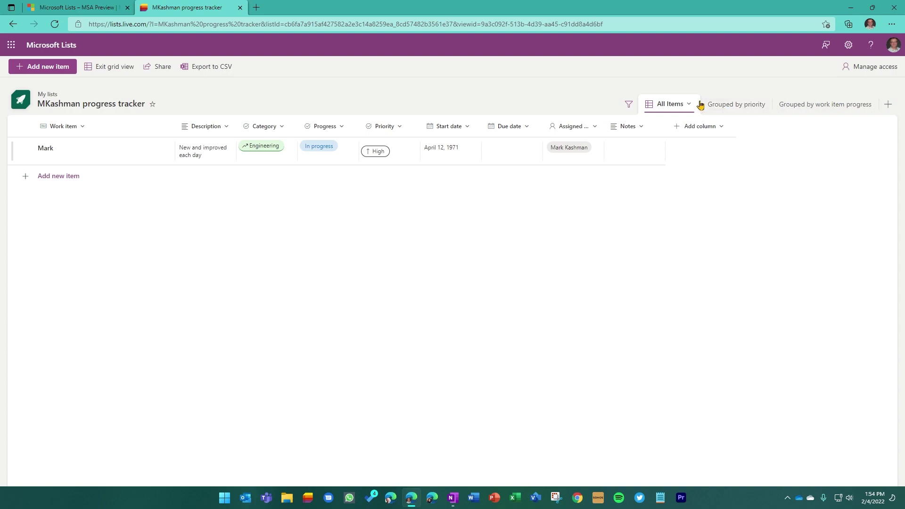
- Create a view named Gallery that shows the list as a gallery
click(890, 105)
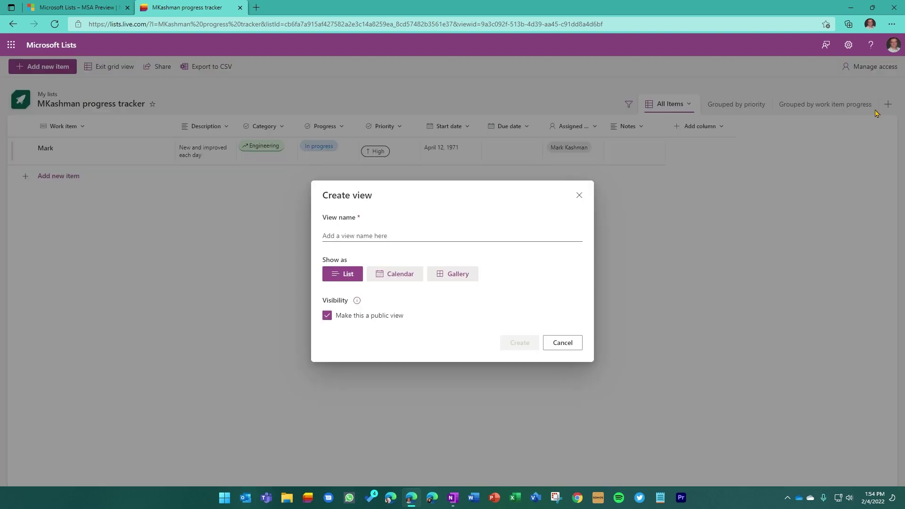
click(357, 237)
text(Gallery)
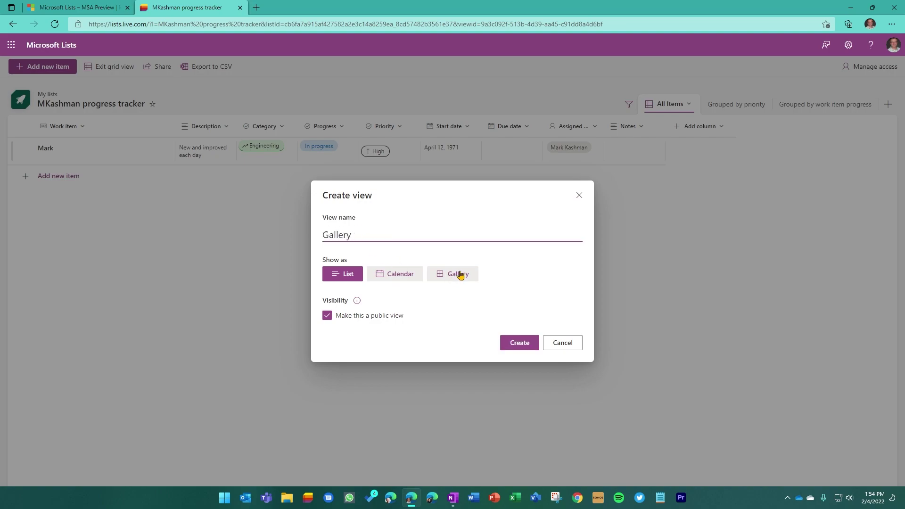
click(459, 274)
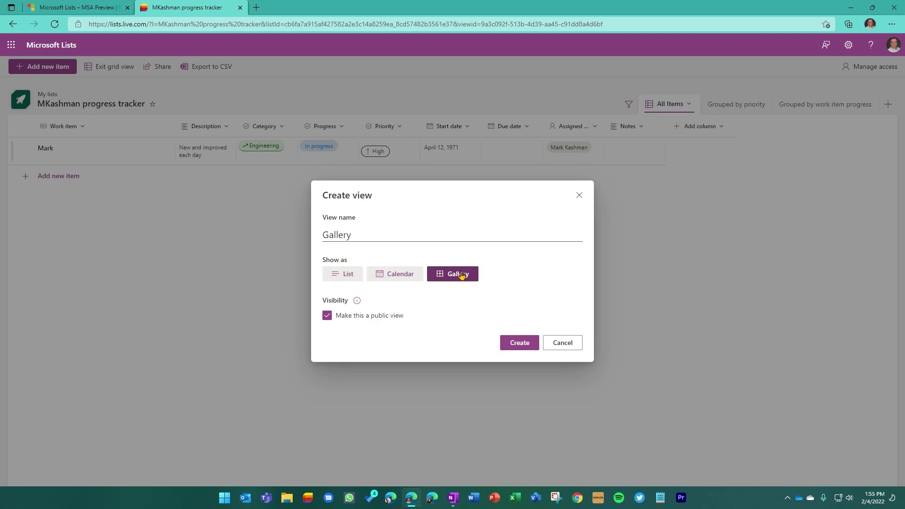
click(525, 343)
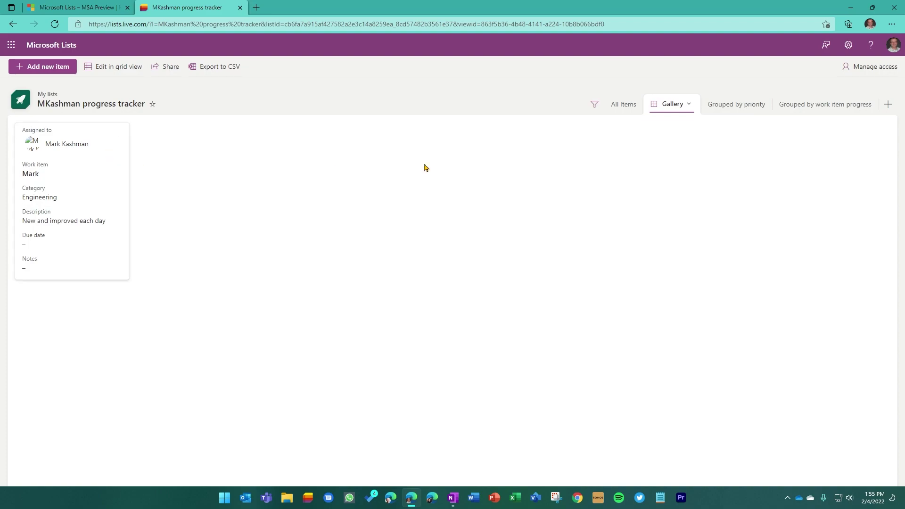
- Add a calendar view named with a calendar emoji, then check Gallery and return to All Items
click(888, 105)
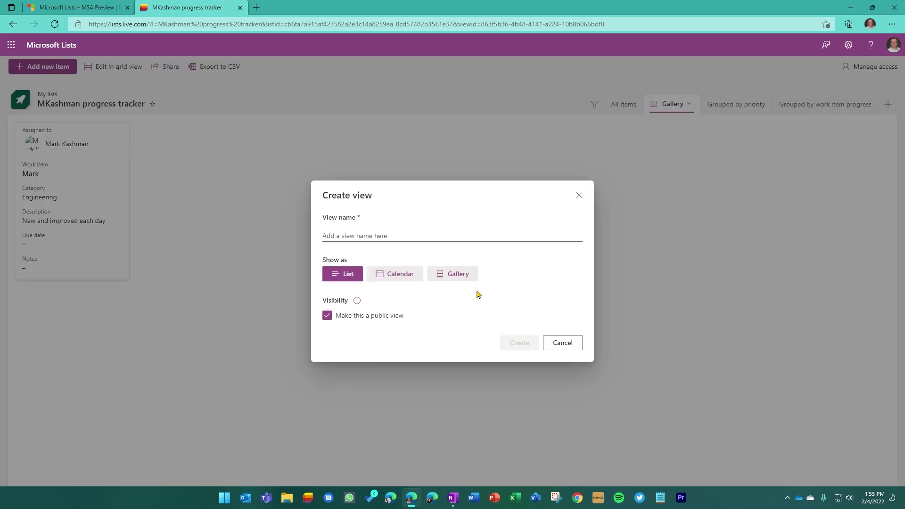
click(354, 234)
key(super+period)
text(cal)
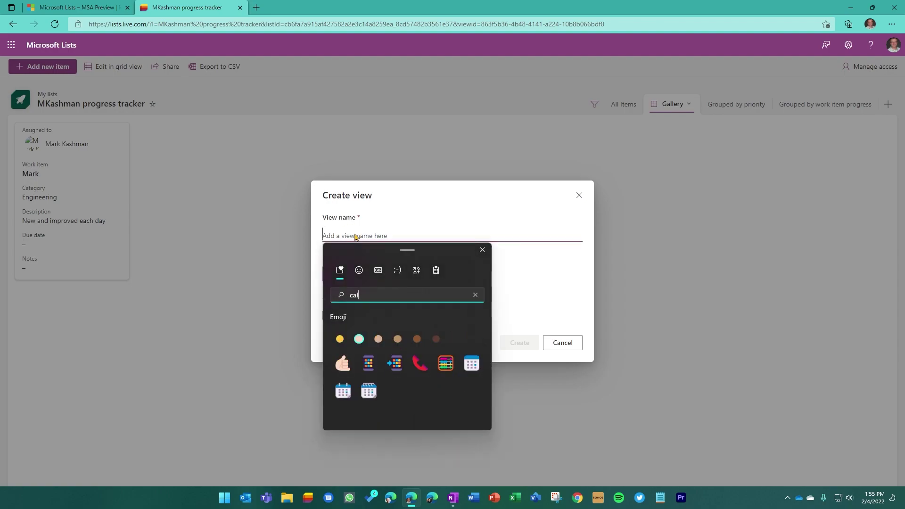
click(471, 363)
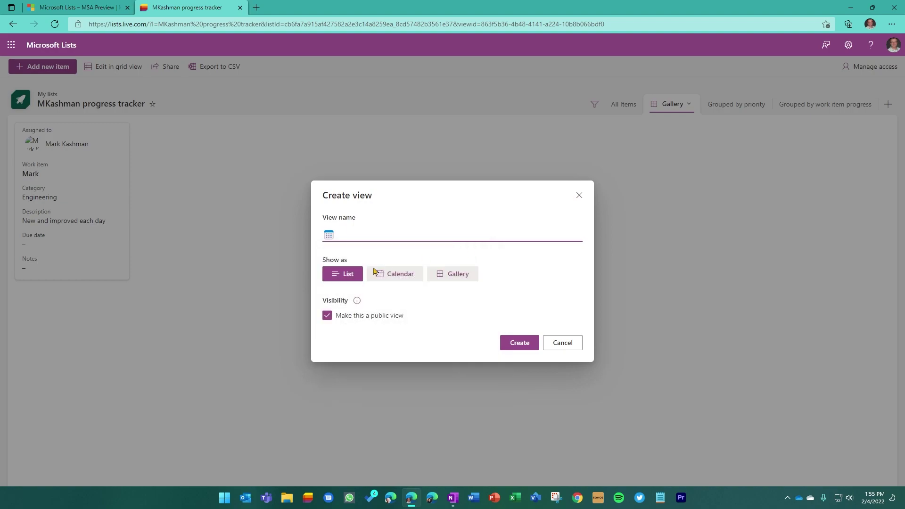
click(482, 249)
click(389, 278)
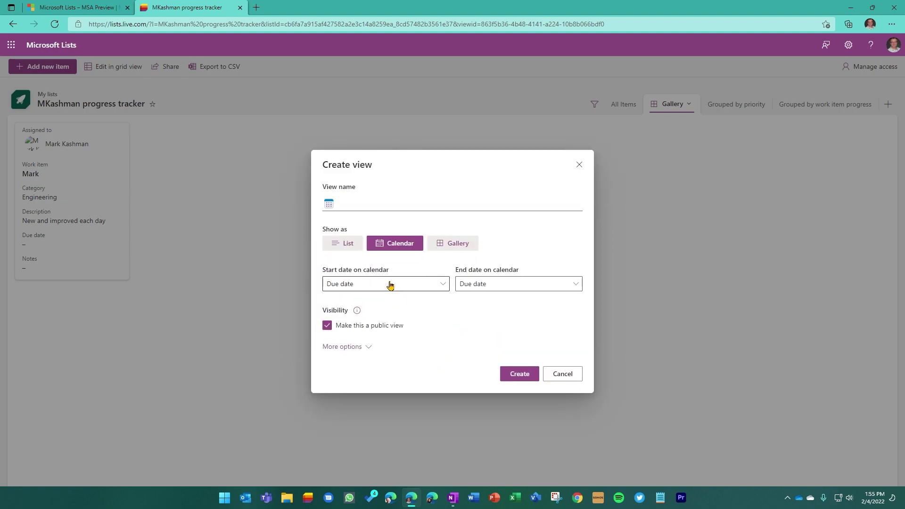
click(520, 374)
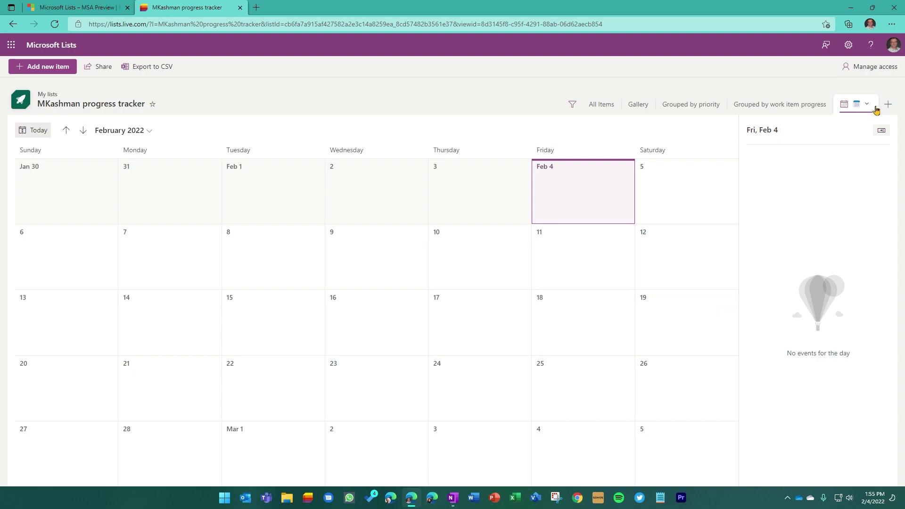
click(639, 104)
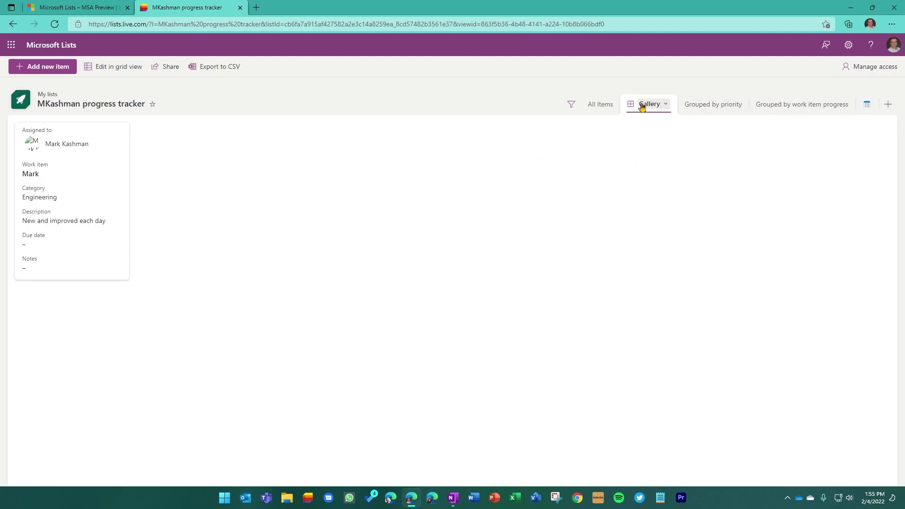
click(595, 105)
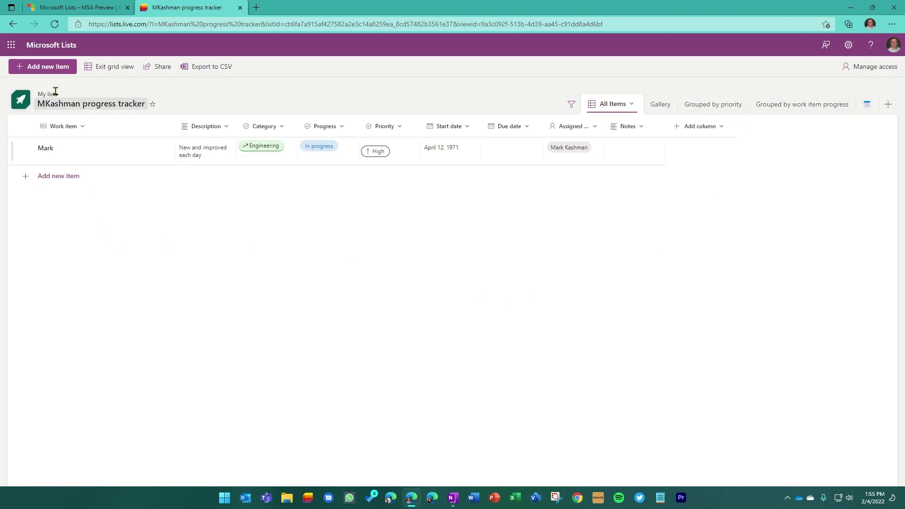
- Go back to the Lists home page and start creating a new list
click(49, 46)
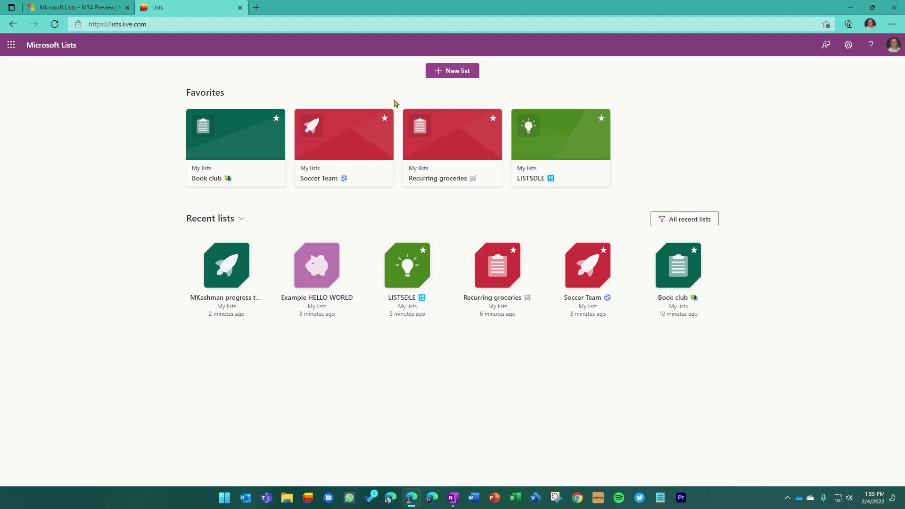
click(460, 73)
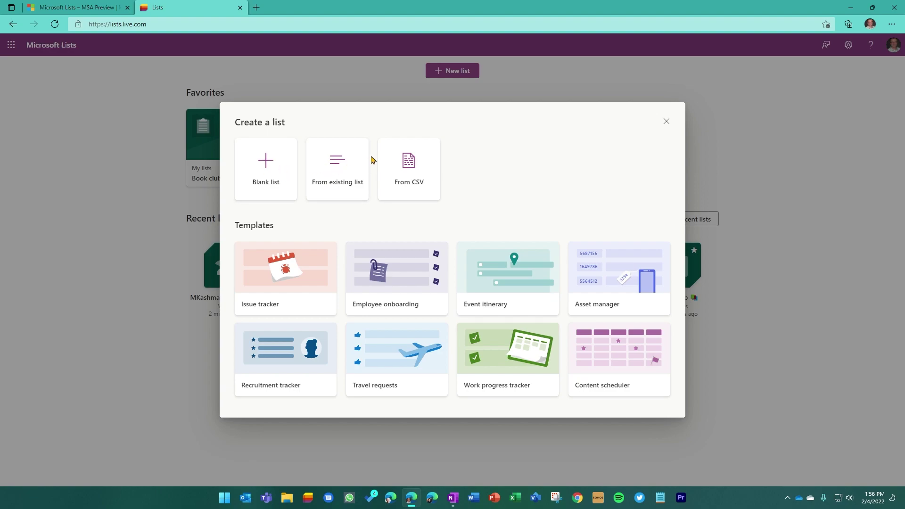
- Base a new list on the existing Book club list and rename it Movie club
click(353, 160)
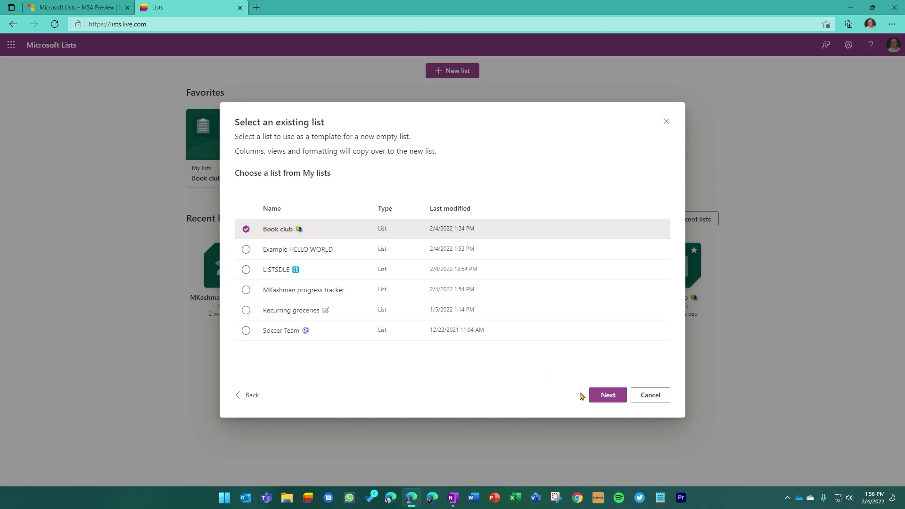
click(595, 395)
double_click(348, 179)
text(Movie club 📚)
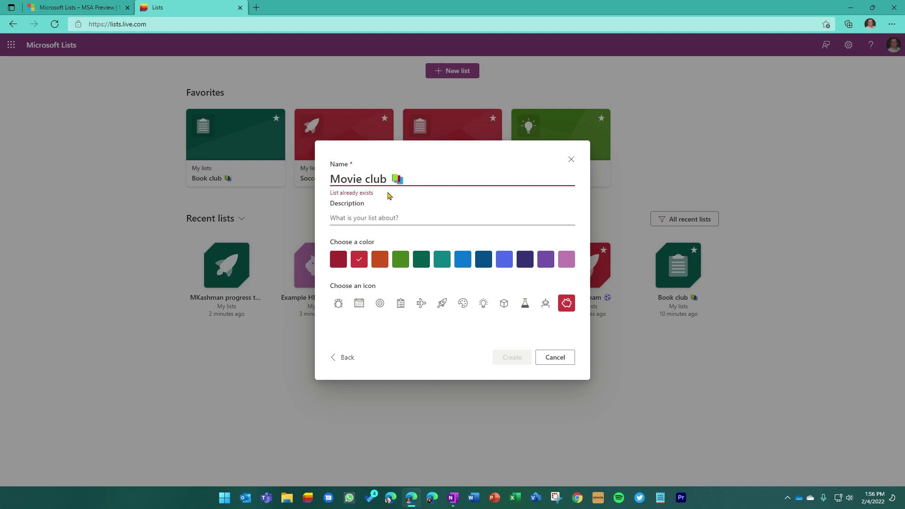
key(BackSpace)
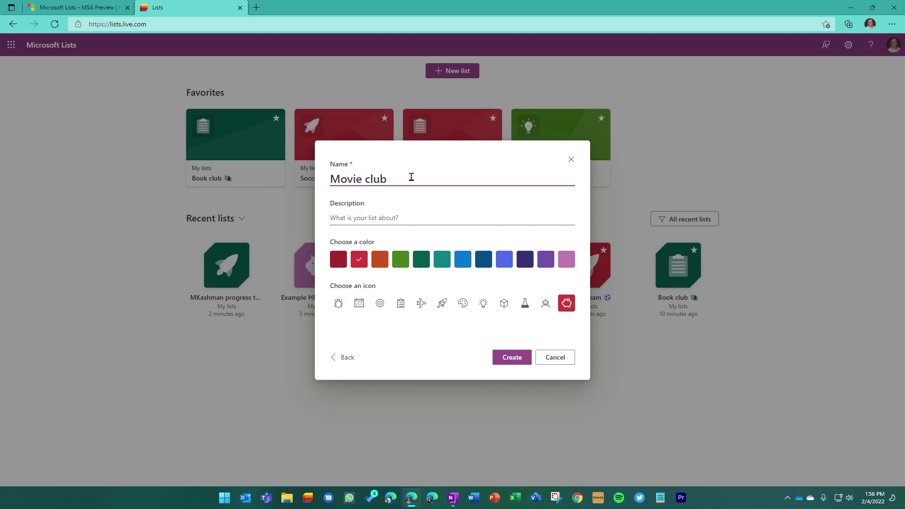
- Add a film projector emoji to the name, with dark red colour and a cube icon
key(super+period)
text(mo)
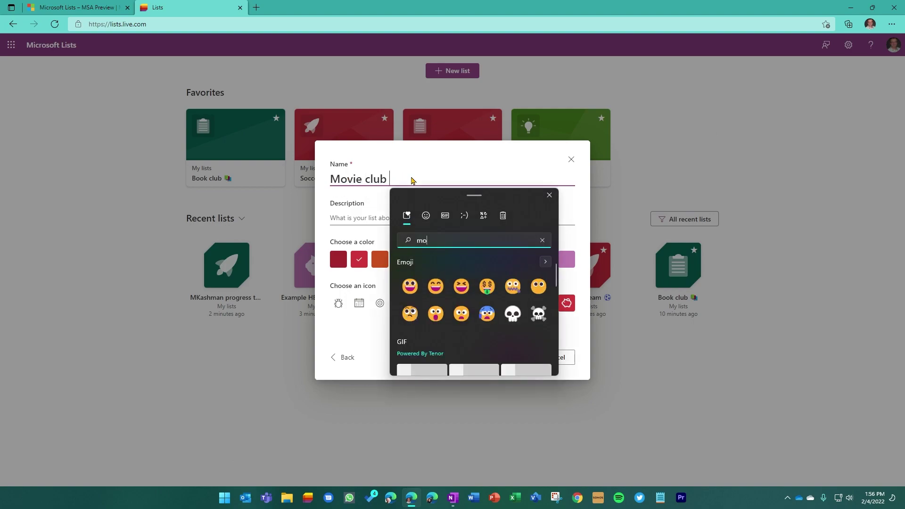
text(vie)
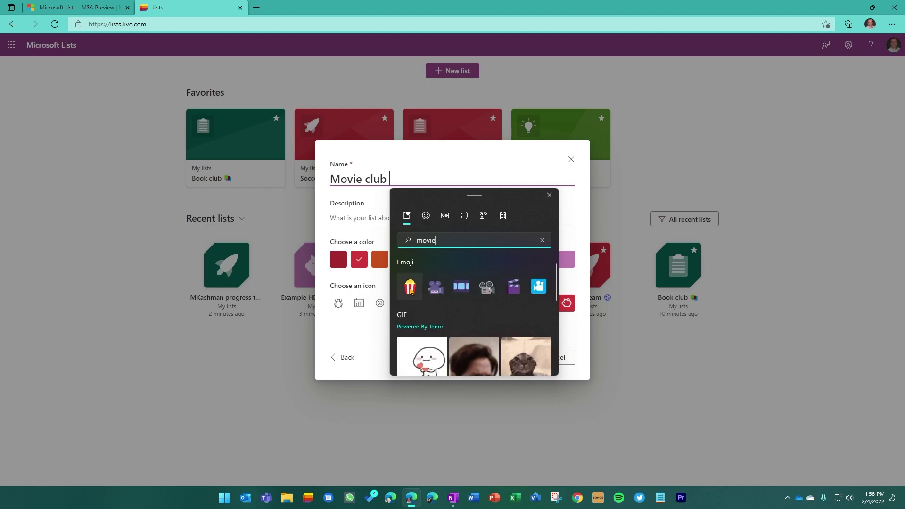
click(487, 286)
click(549, 195)
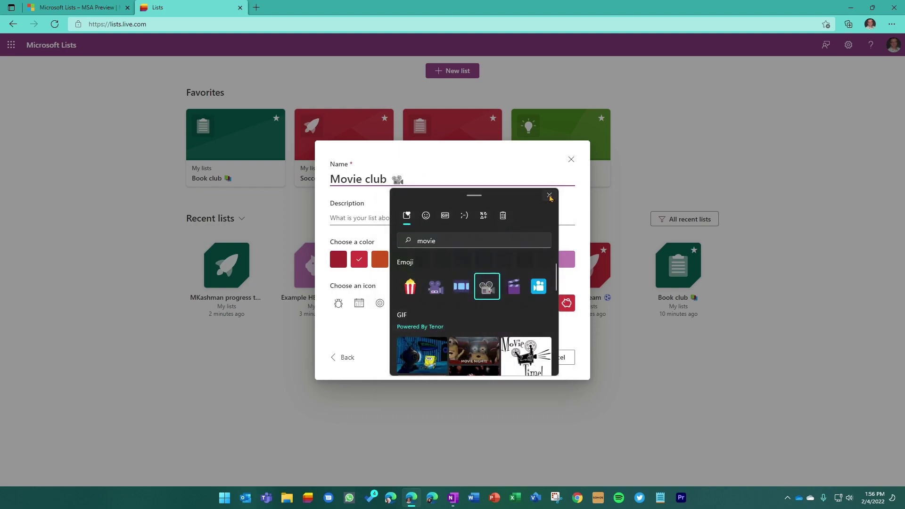
click(338, 259)
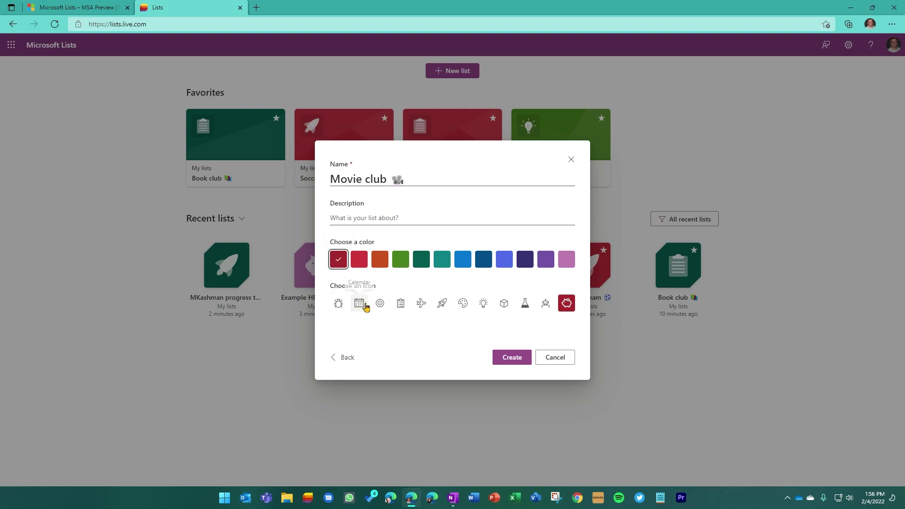
click(504, 304)
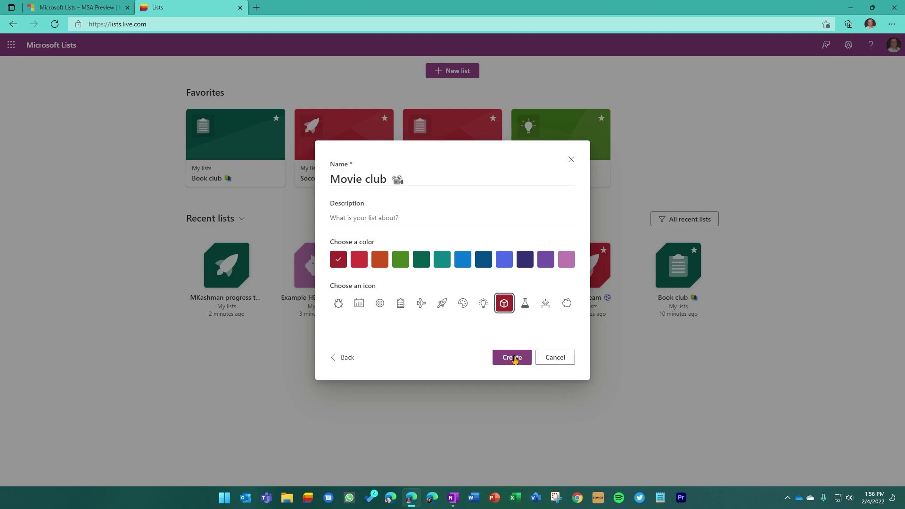
- Create the Movie club list and add a new item titled Reacher
click(513, 358)
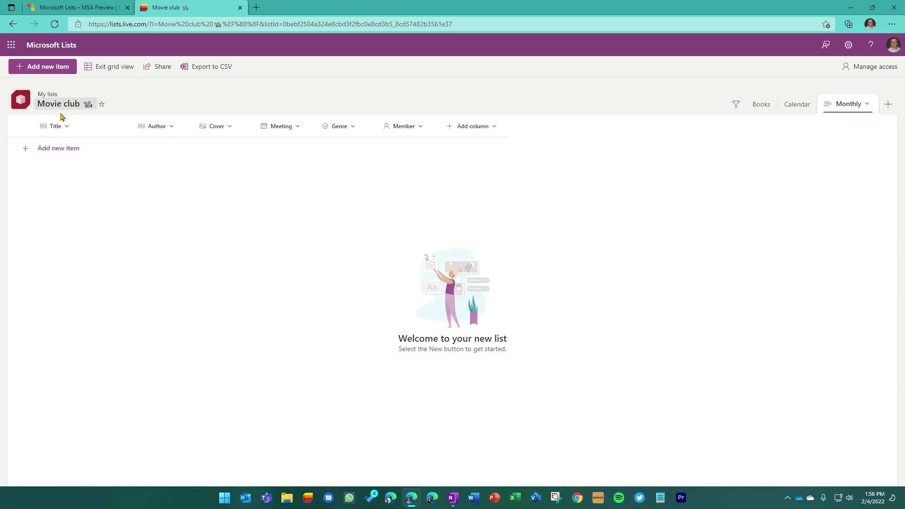
click(52, 68)
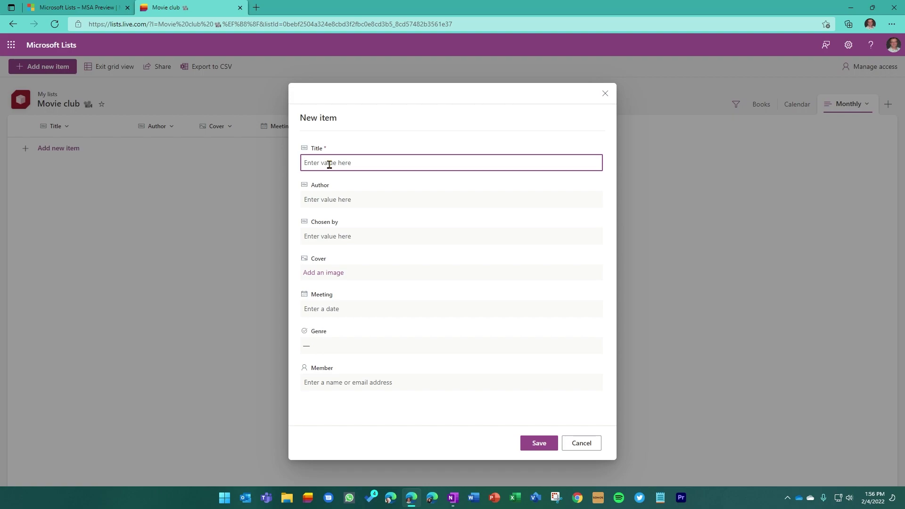
text(Reacher)
click(328, 200)
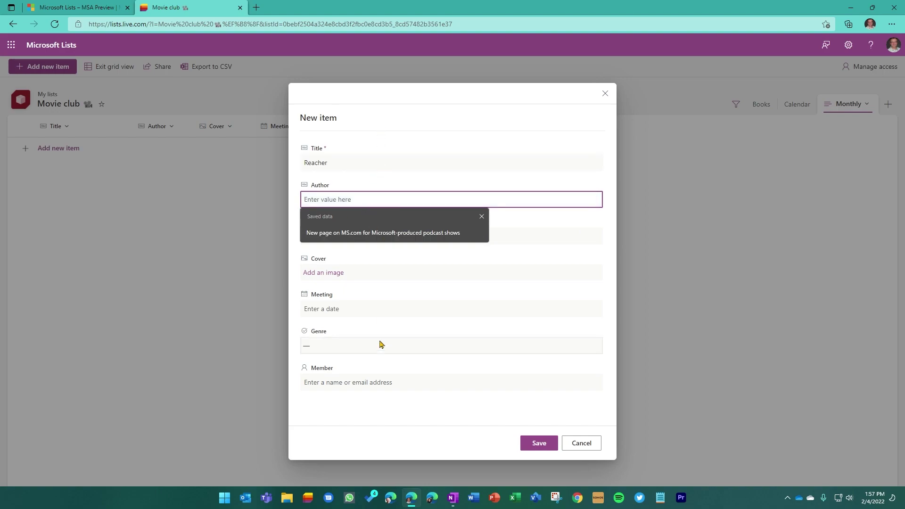
click(374, 417)
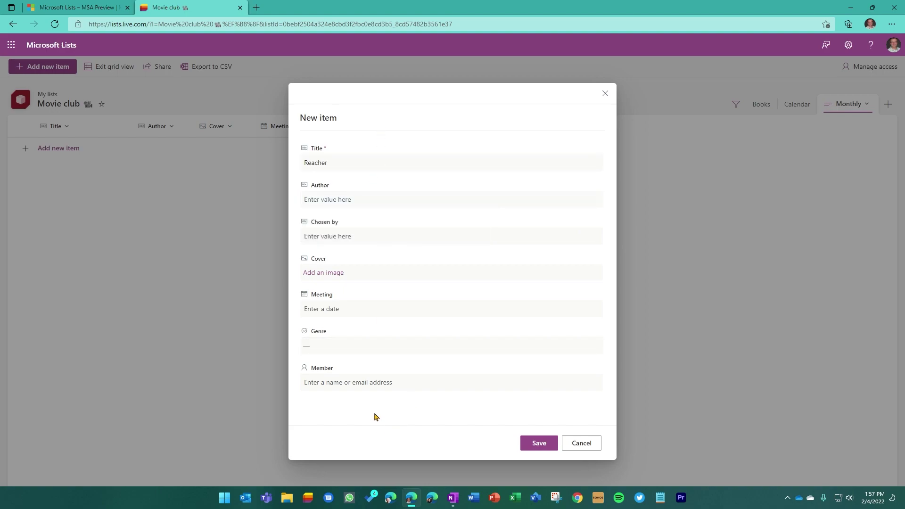
click(332, 198)
click(511, 237)
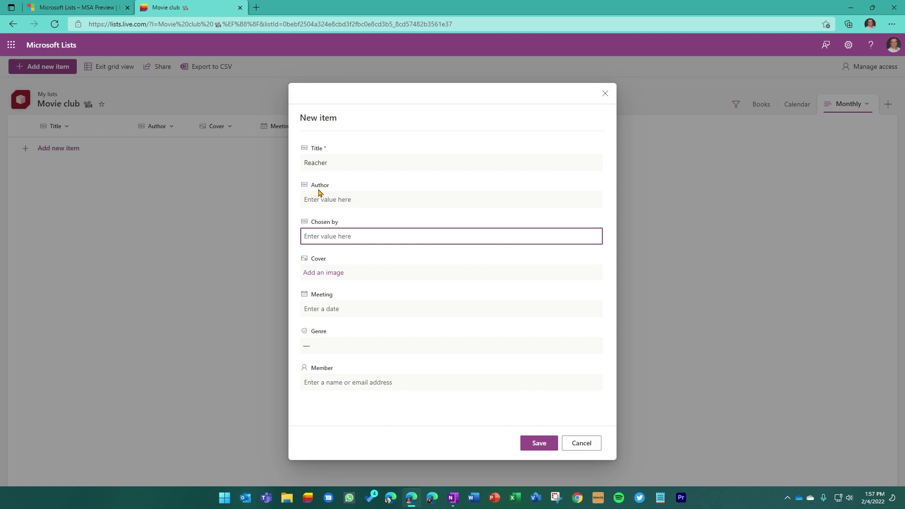
- Tag the Reacher item with the Thriller genre and save it
click(333, 349)
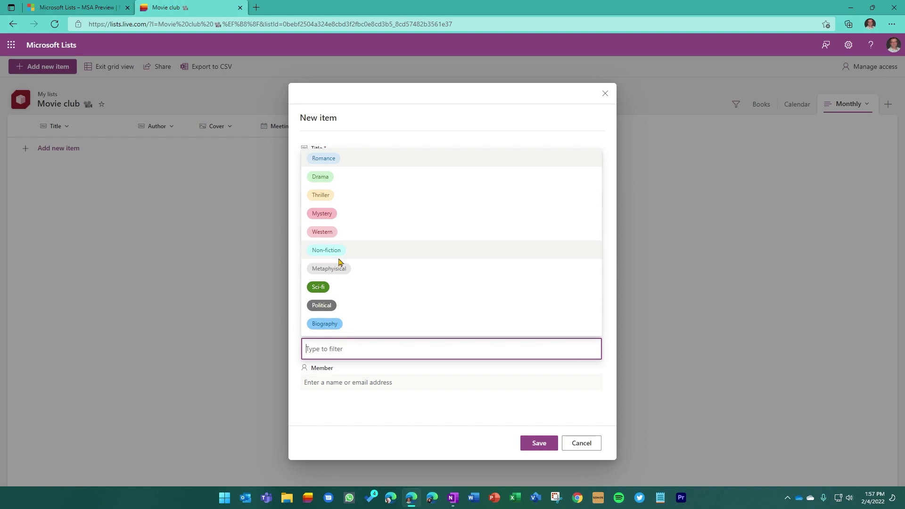
click(324, 213)
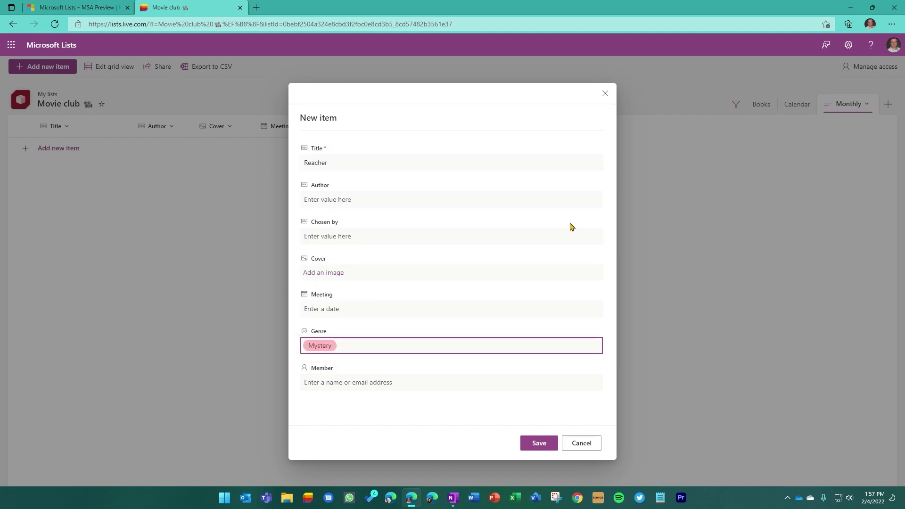
click(338, 349)
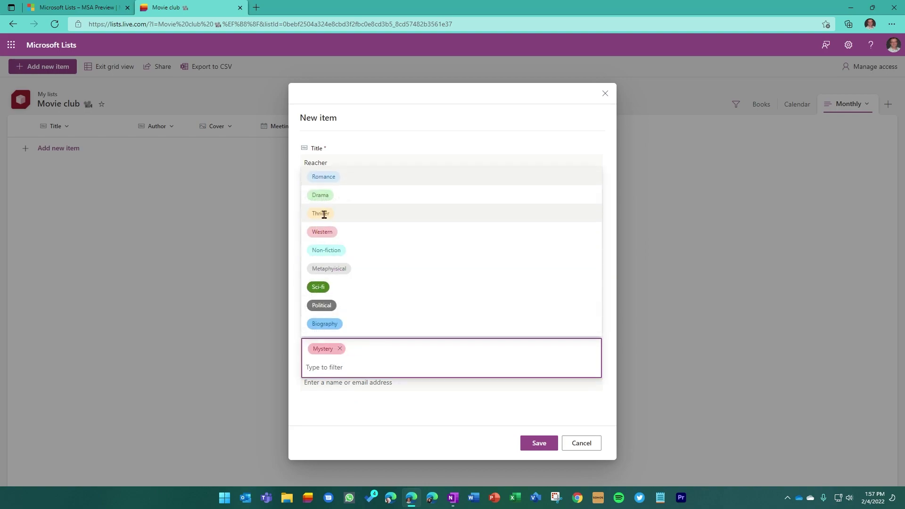
click(323, 213)
click(537, 441)
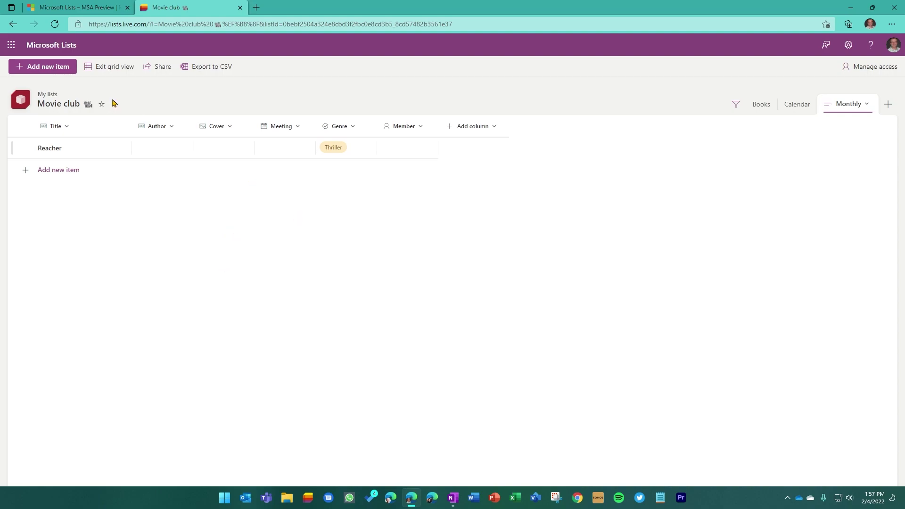
- Open the LISTSDLE list from Lists home and bring up its share link settings
click(70, 45)
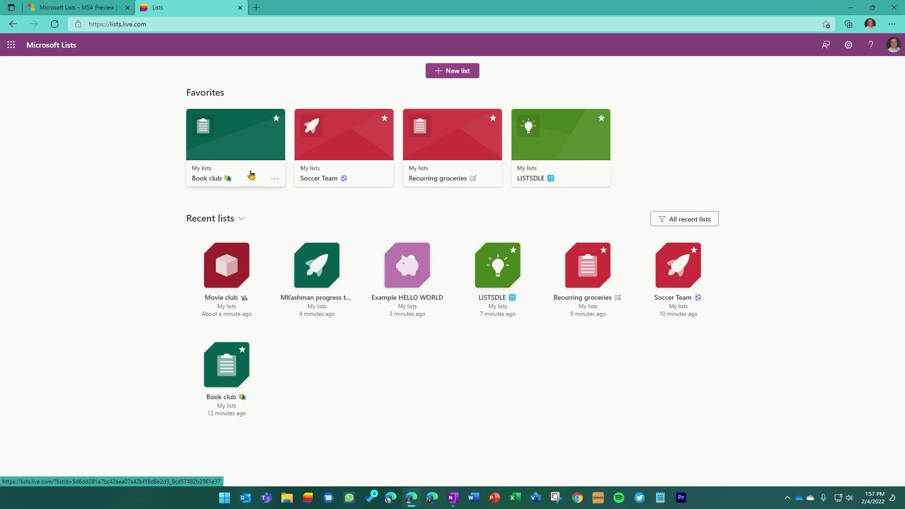
click(531, 178)
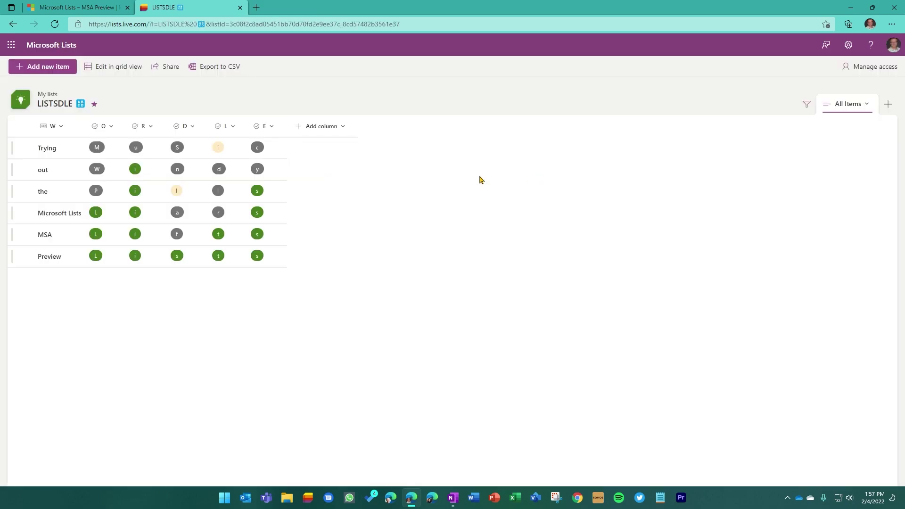
click(169, 68)
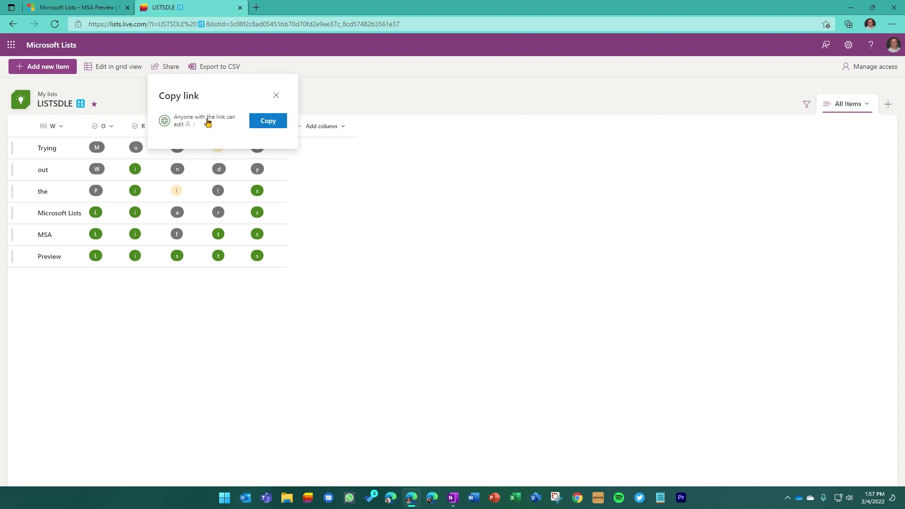
click(207, 122)
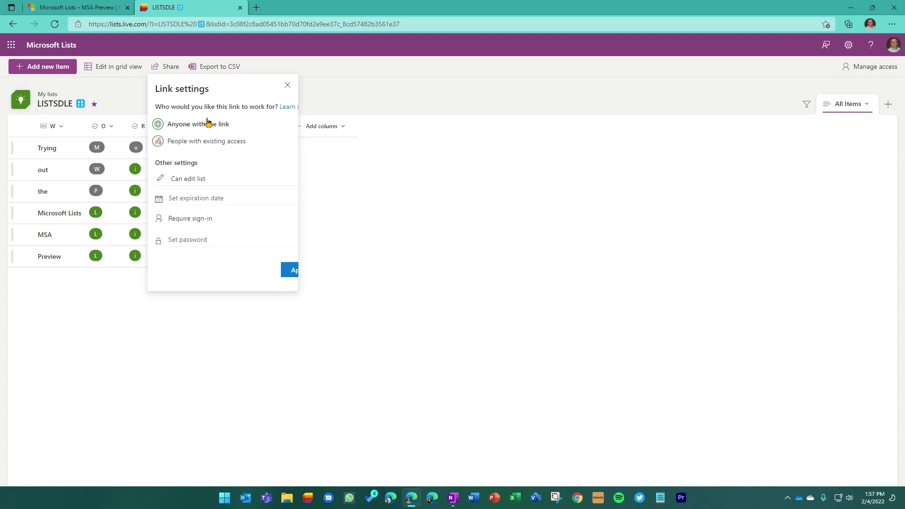
- Cycle the link permission through view-only and back, settling on Can edit items
click(204, 180)
click(191, 244)
click(202, 178)
click(198, 210)
click(196, 179)
click(182, 233)
- Set the link to expire Feb 17 2022 with sign-in required, then copy it
click(210, 198)
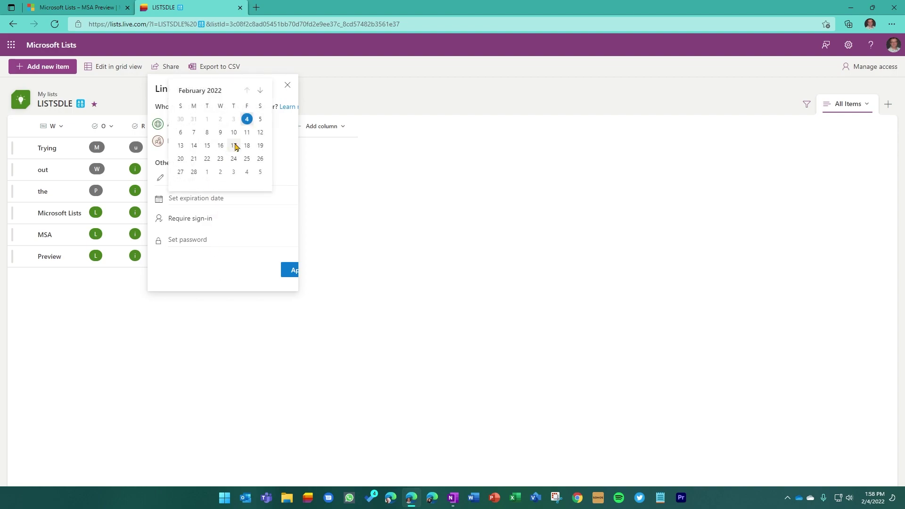
click(233, 146)
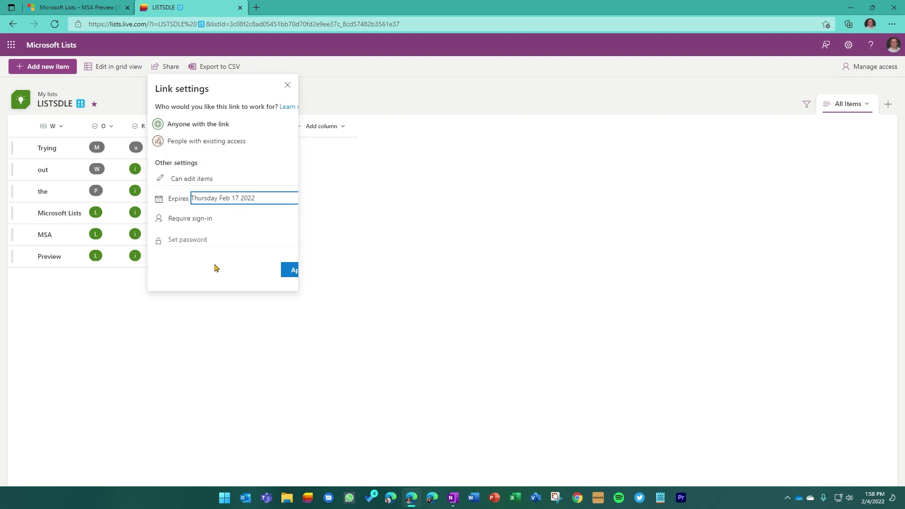
click(224, 219)
click(274, 220)
click(231, 270)
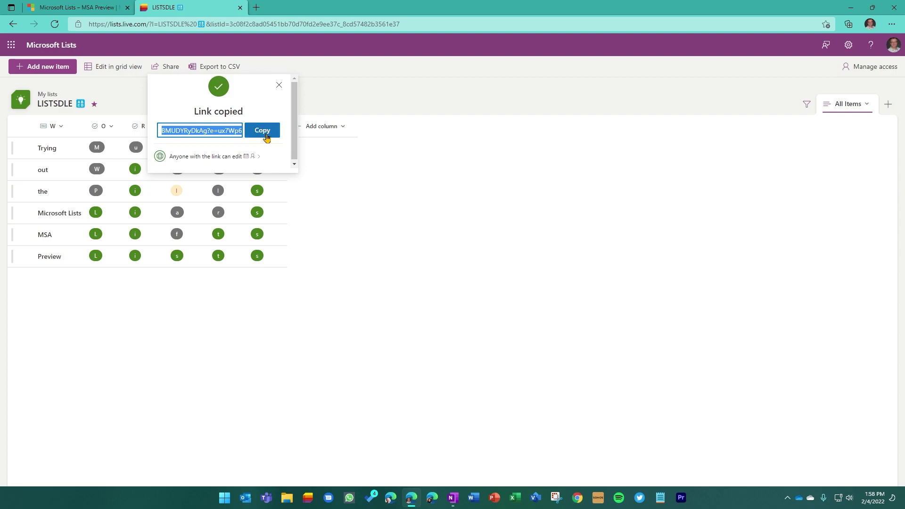
click(262, 132)
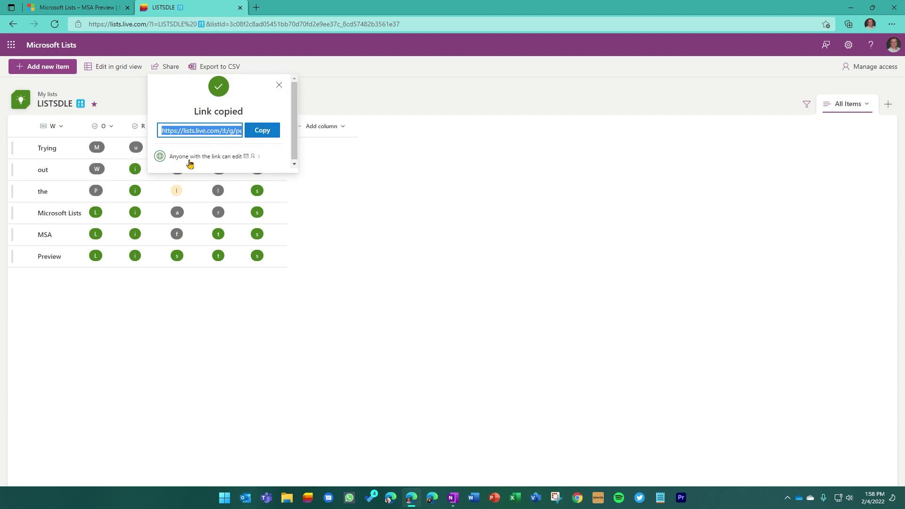
click(279, 86)
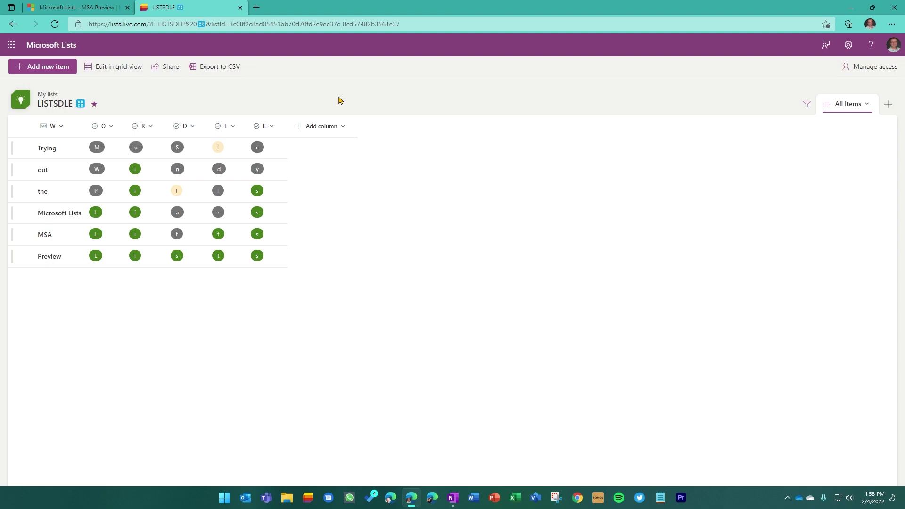
- Paste the copied LISTSDLE share link into a new browser tab and load it
click(256, 7)
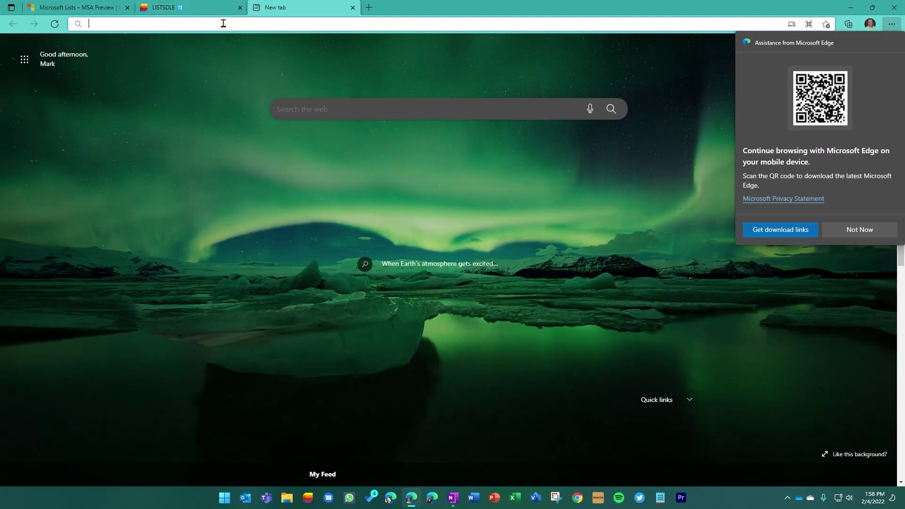
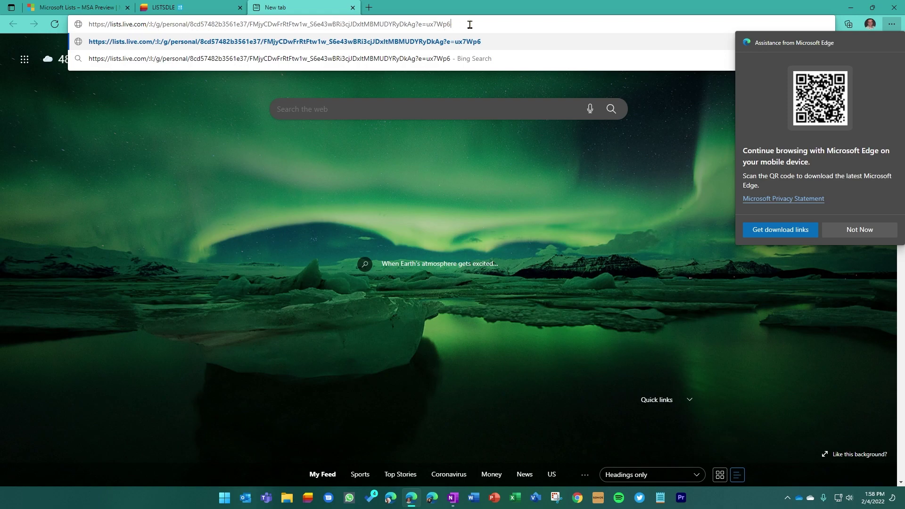
key(Return)
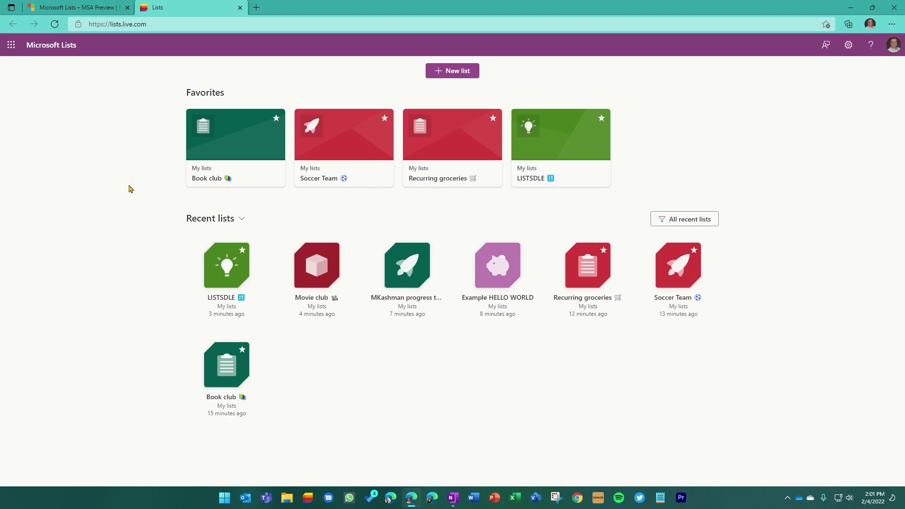
- Open the Feedback pane from the Lists header bar
click(827, 45)
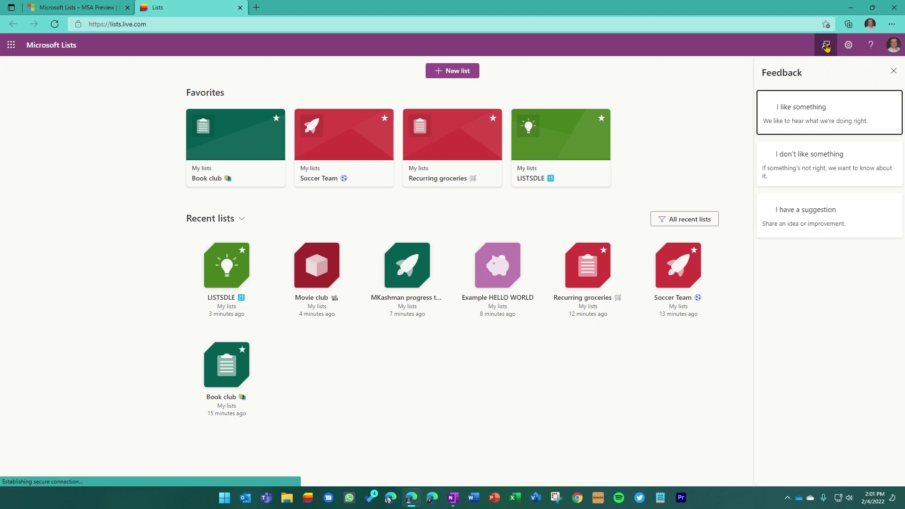